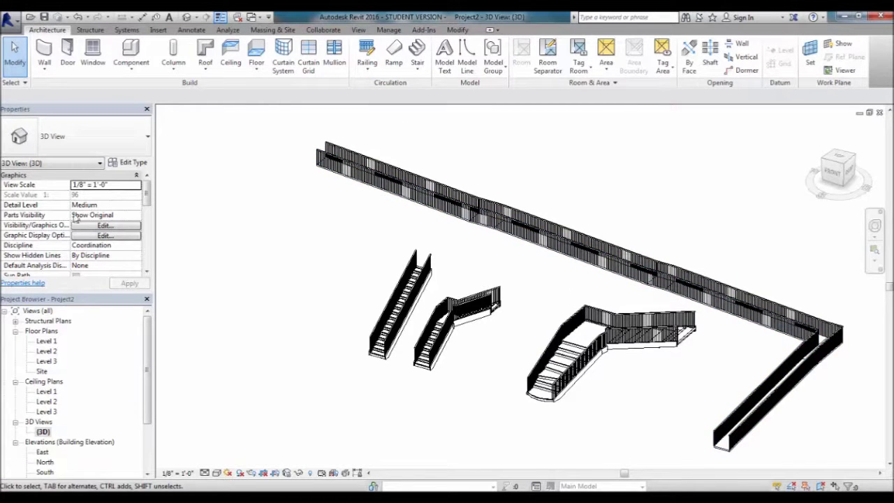
Open the Level 1 floor plan and bring the area beside the existing stairs into view
double_click(47, 341)
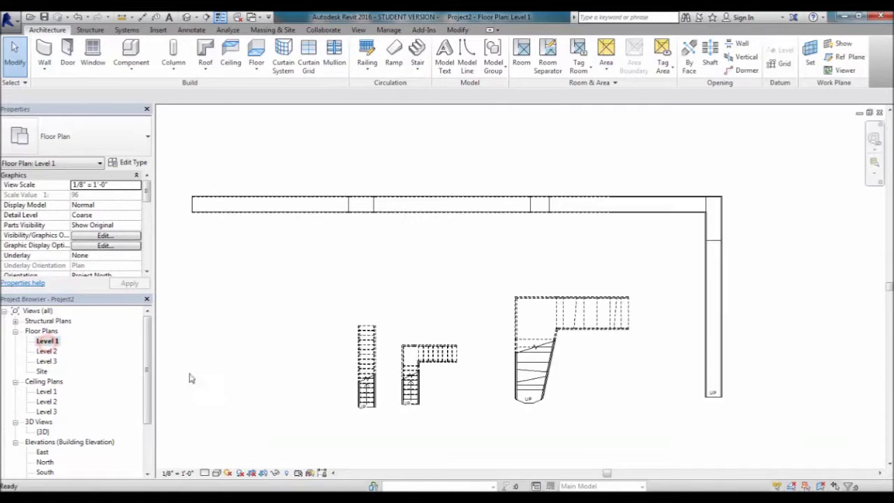
middle_drag(474, 330, 544, 252)
scroll(543, 252, down, 2)
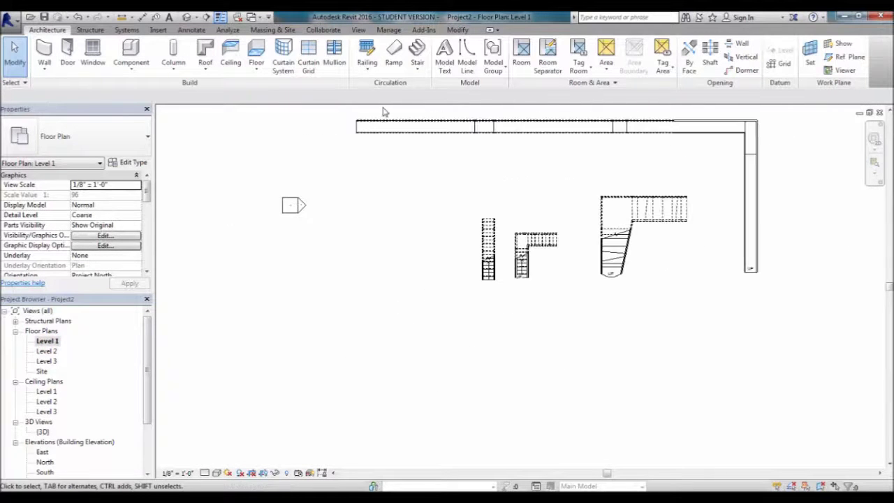
click(364, 72)
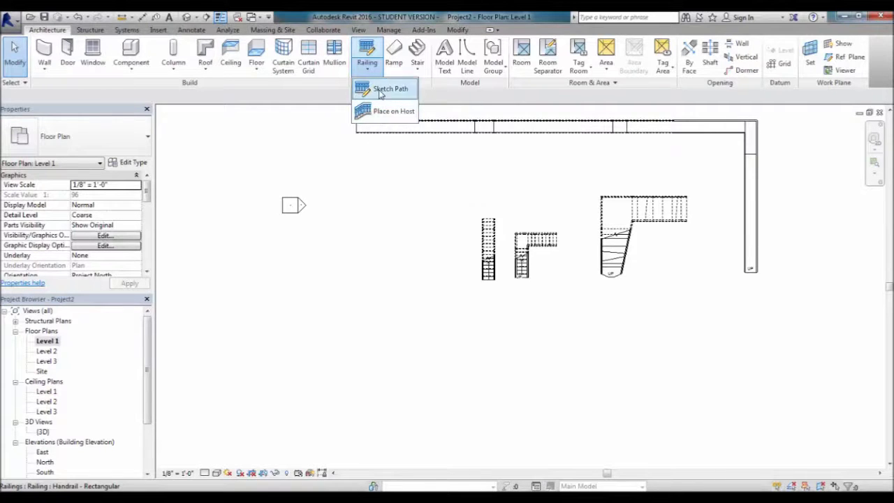
click(403, 88)
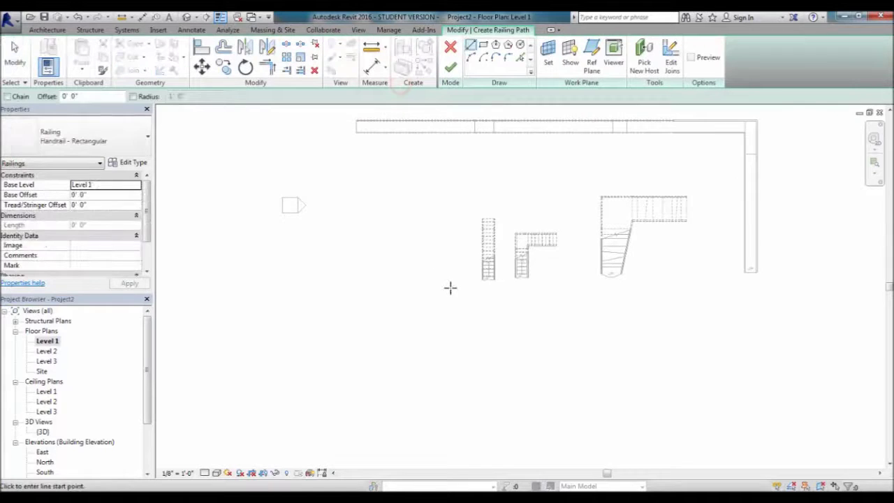
click(366, 281)
click(429, 281)
key(Escape)
key(Escape)
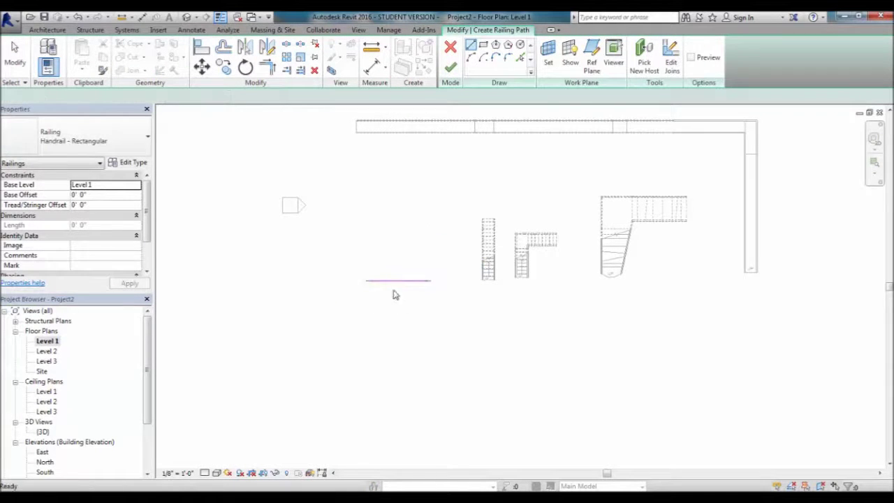
scroll(371, 302, up, 3)
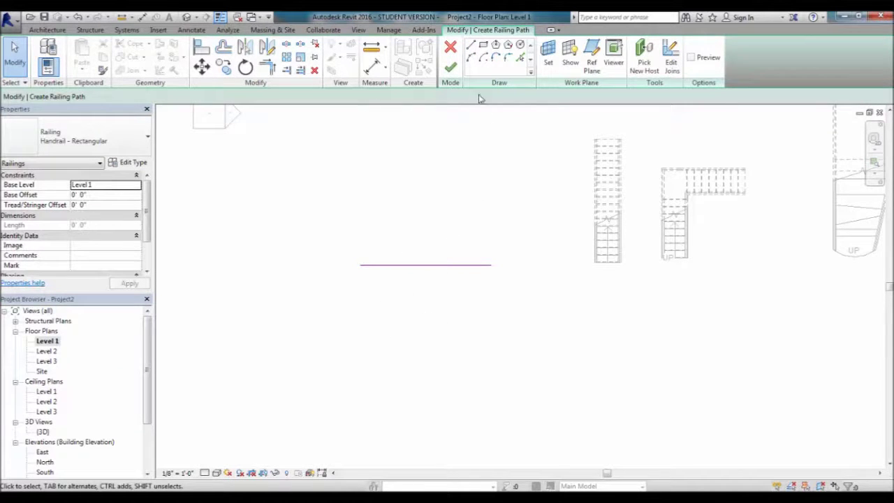
click(450, 47)
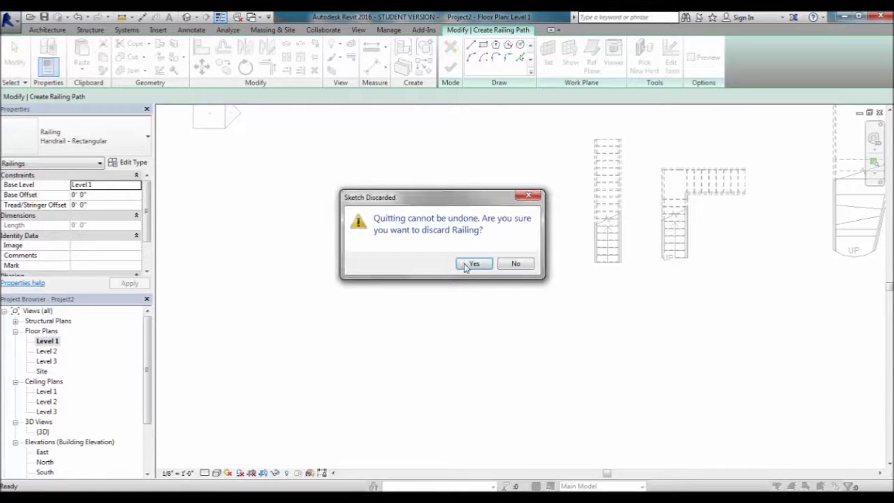
click(473, 264)
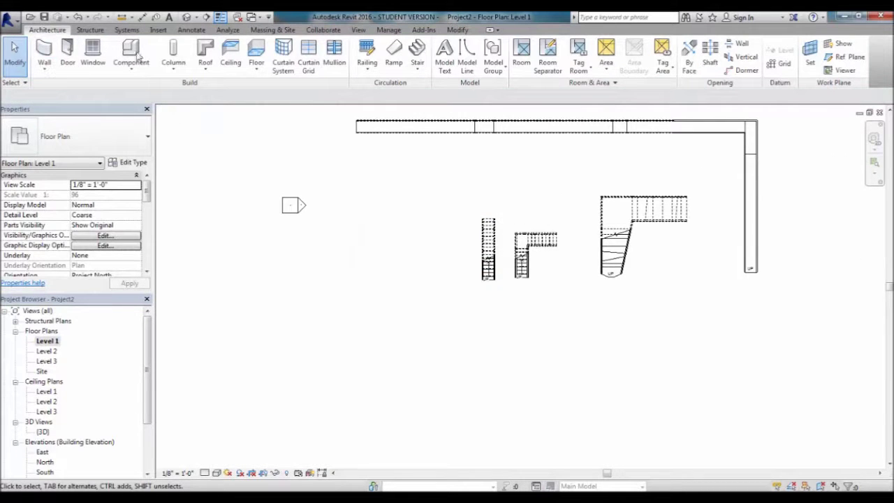
Start a sketched railing path on Level 1 and duplicate the Handrail - Rectangular type as Custom Railing
click(371, 64)
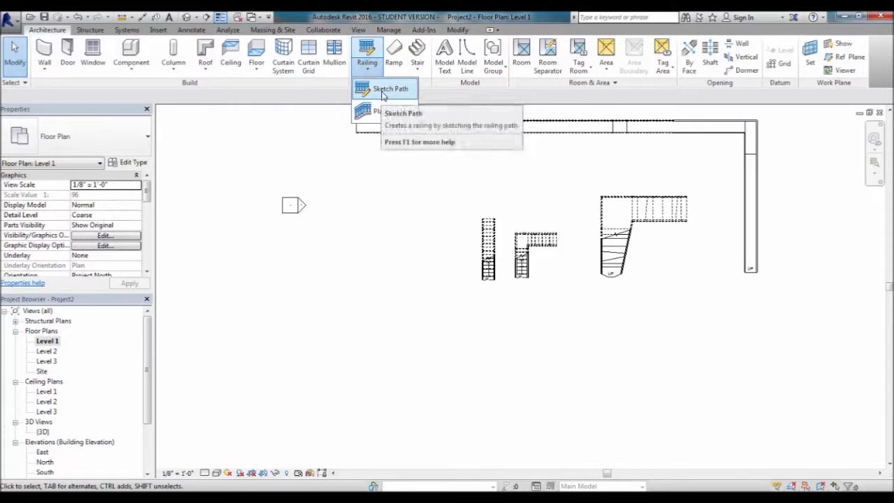
click(383, 92)
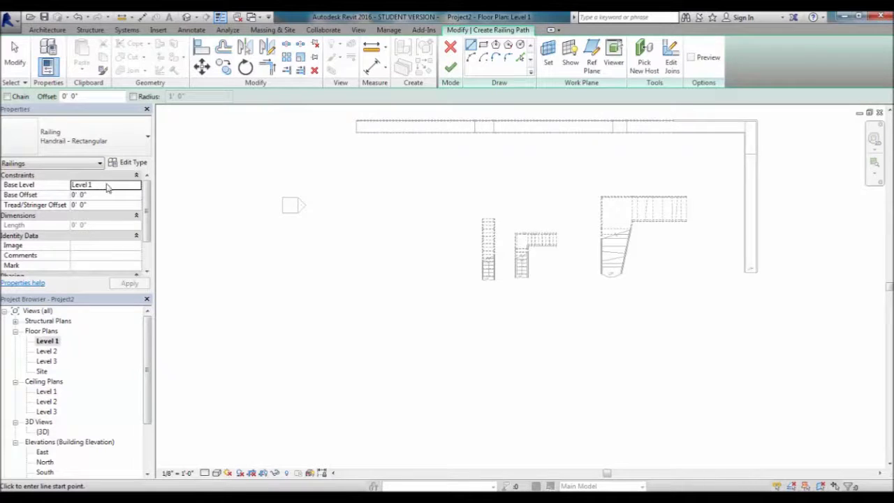
click(372, 122)
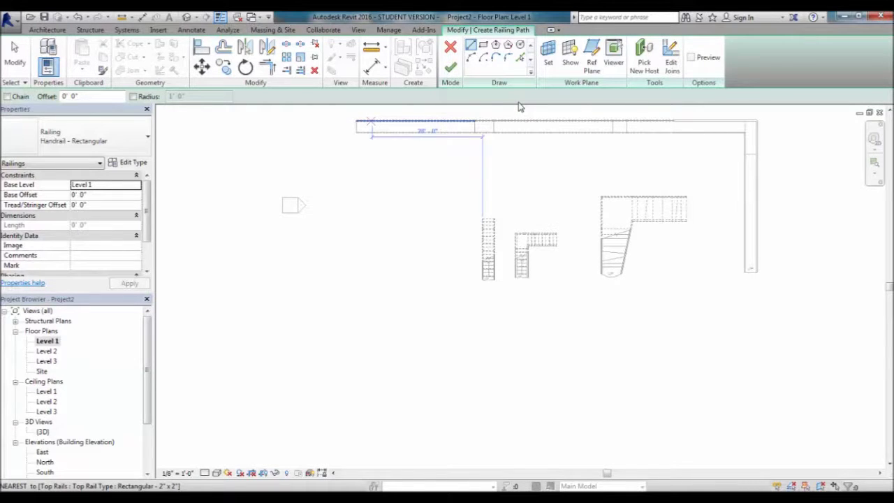
key(Escape)
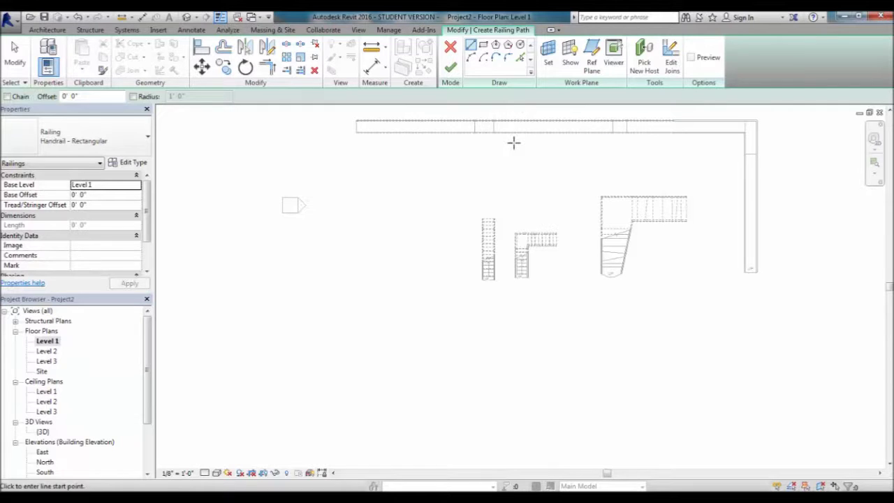
click(132, 164)
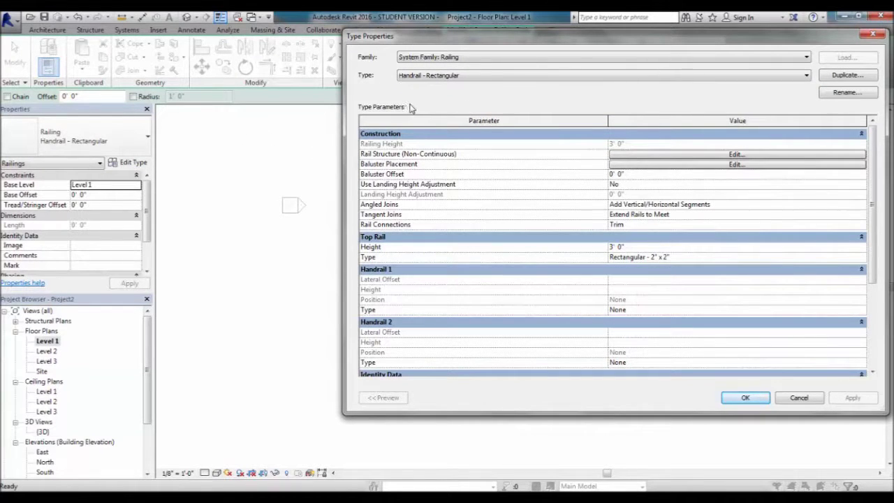
click(841, 77)
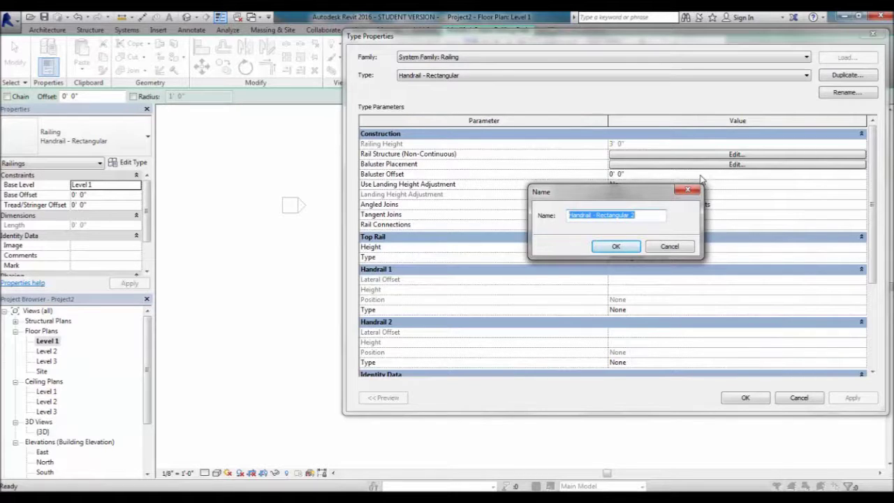
text(Custom Railing)
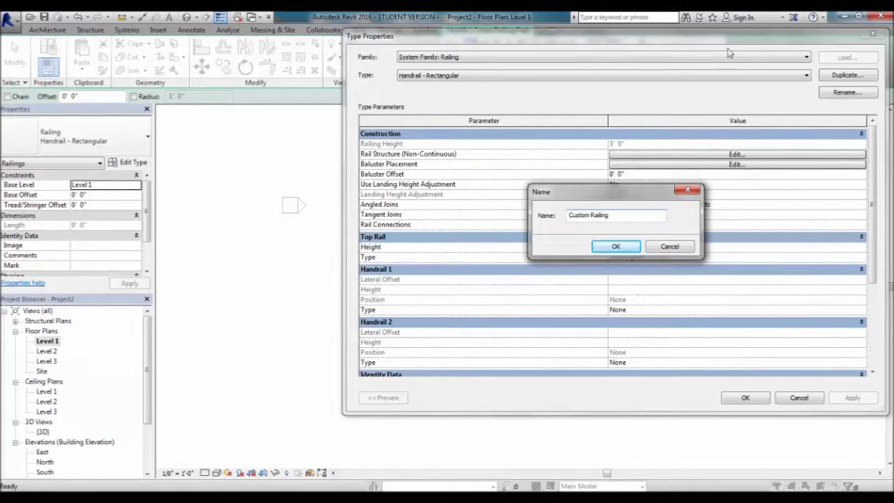
click(617, 245)
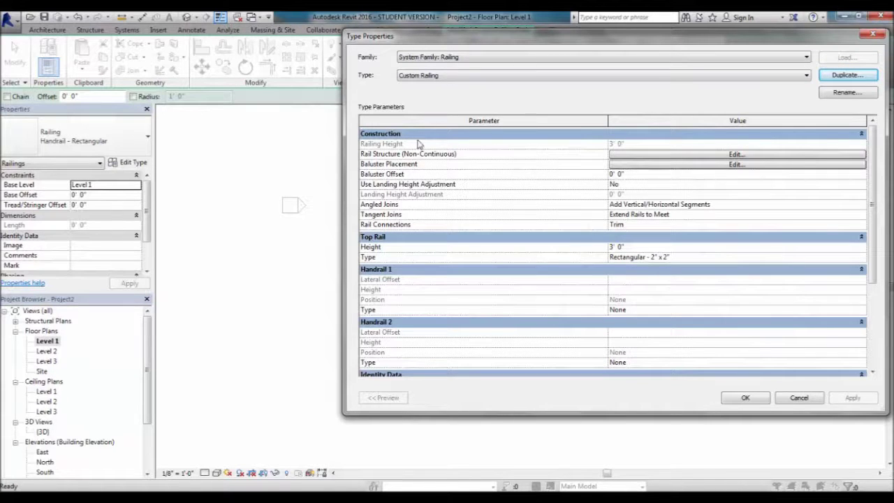
Try a top rail height of 4' 0" for Custom Railing and restore it to 3' 0"
click(633, 145)
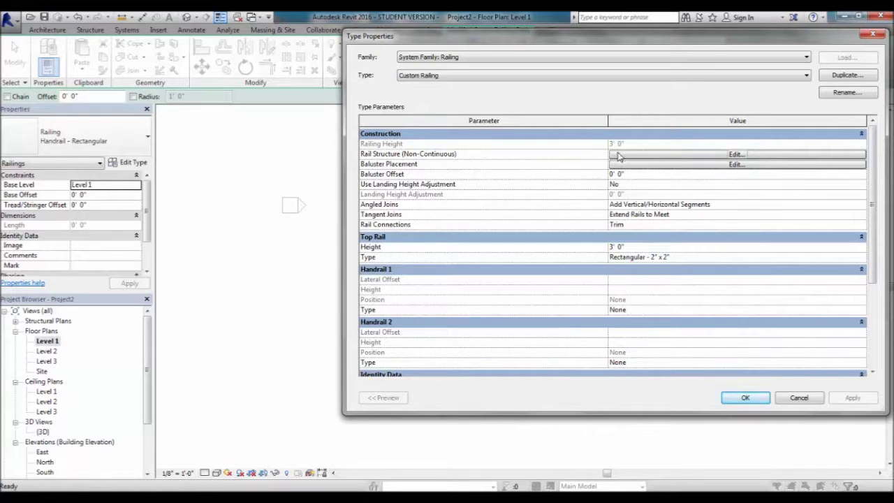
click(637, 252)
text(4)
click(638, 257)
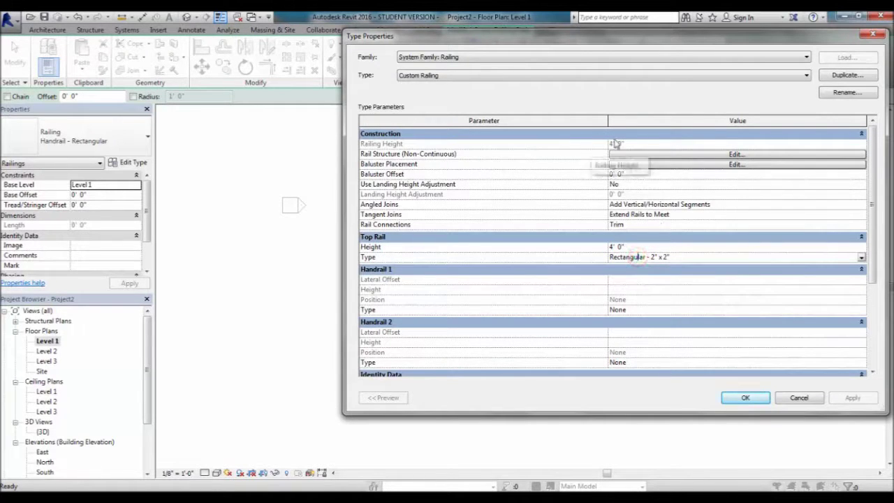
click(631, 247)
text(3)
key(Return)
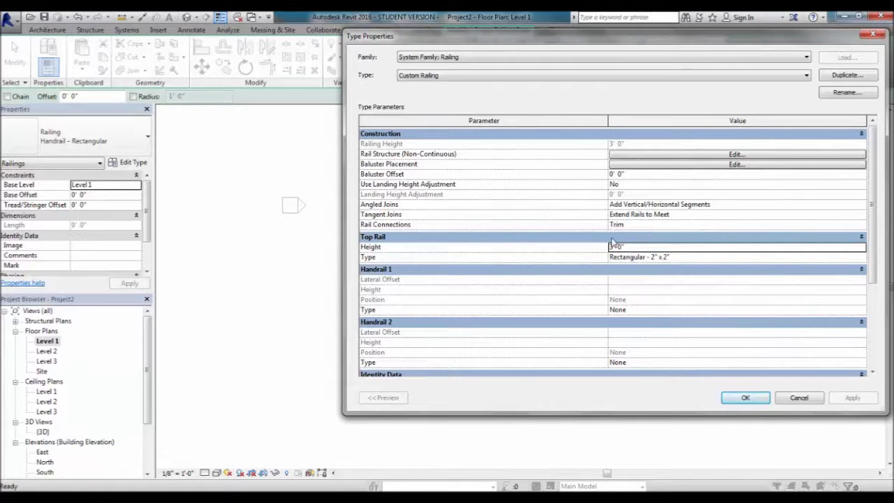
Examine the type options for the top rail and Handrail 1, keeping Rectangular - 2" x 2" and None
click(745, 257)
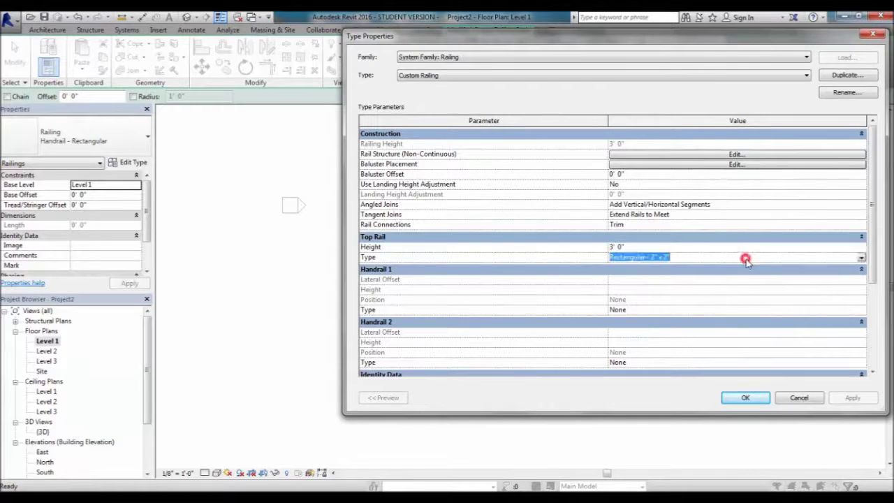
click(862, 257)
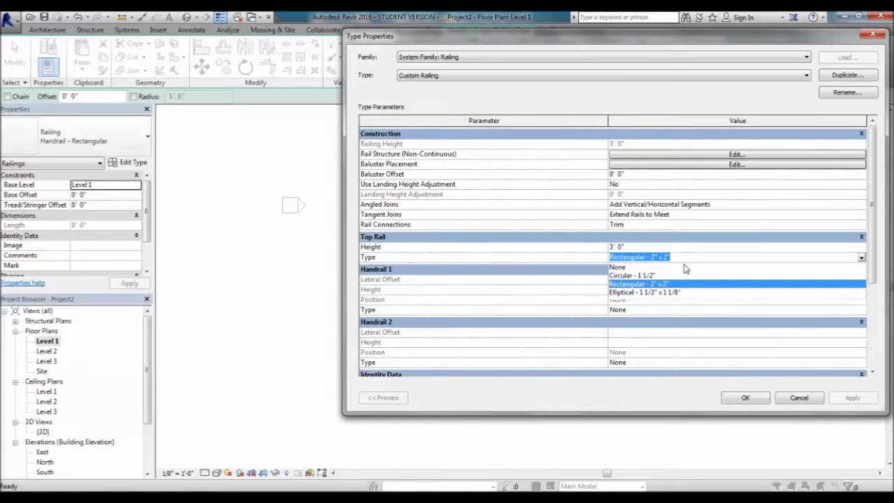
click(661, 284)
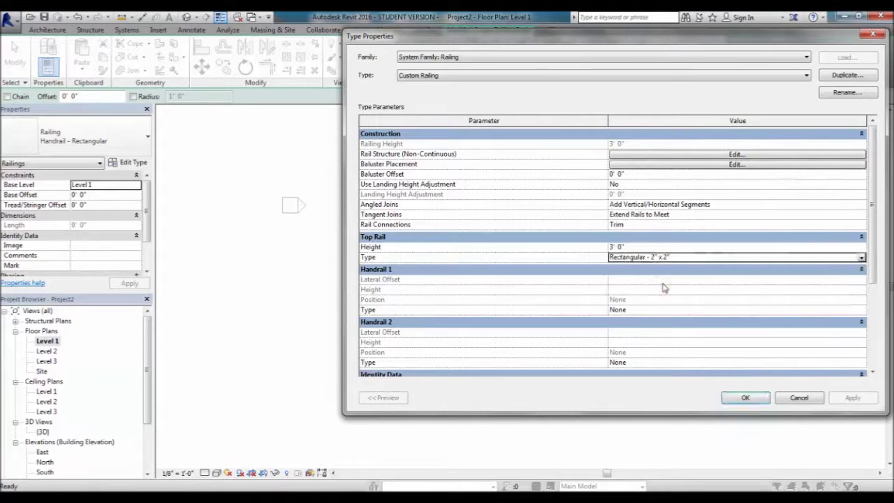
click(861, 259)
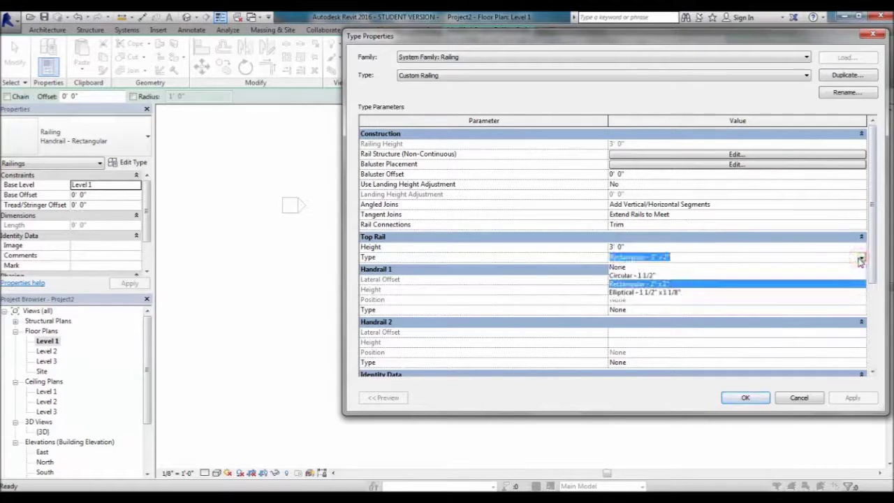
click(861, 259)
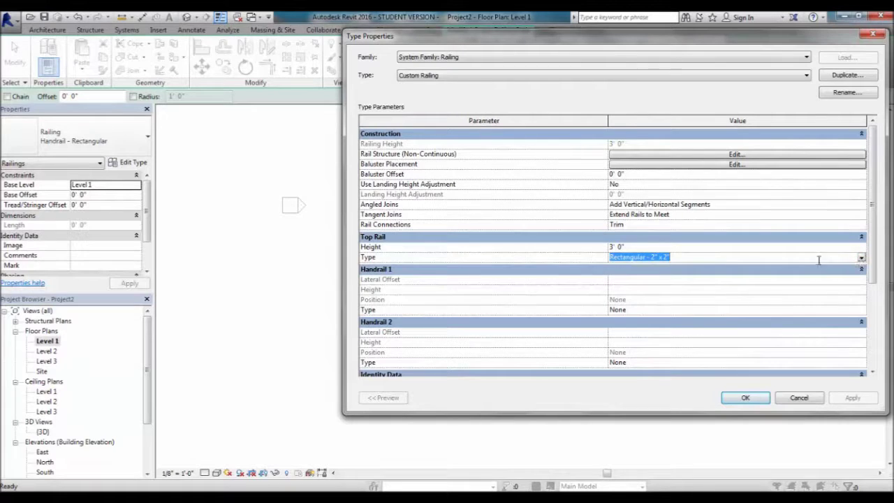
click(455, 272)
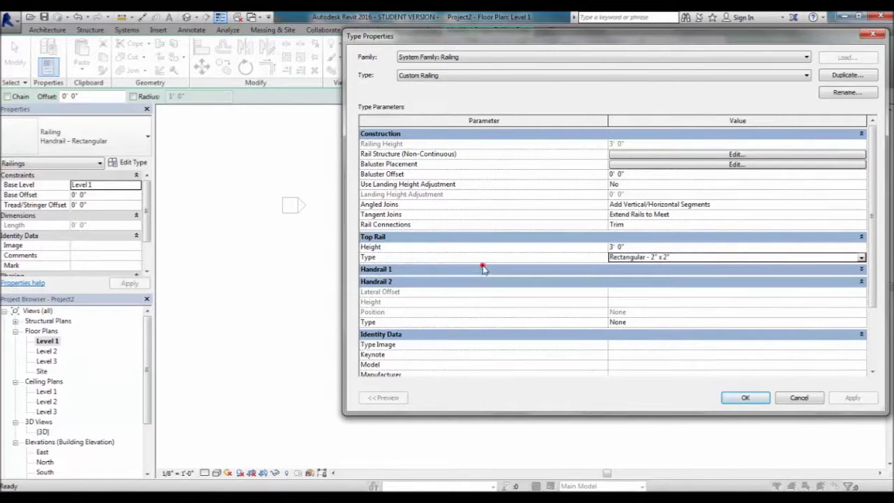
click(484, 270)
click(645, 310)
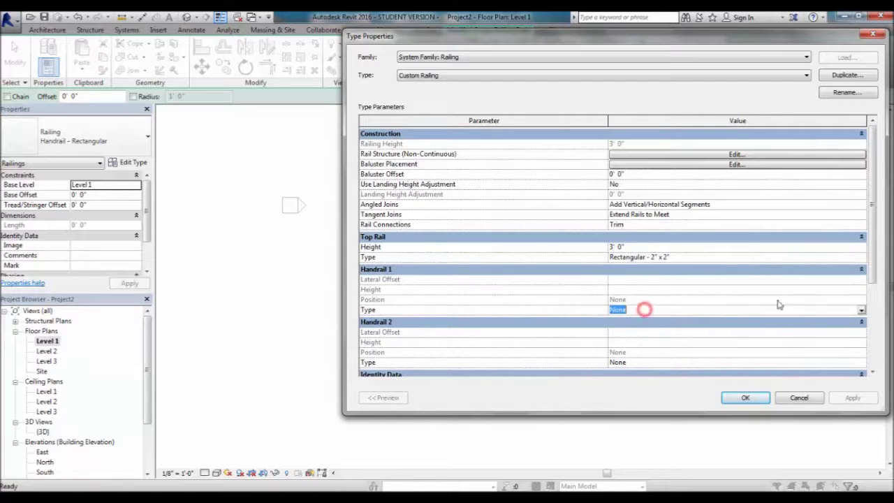
click(861, 310)
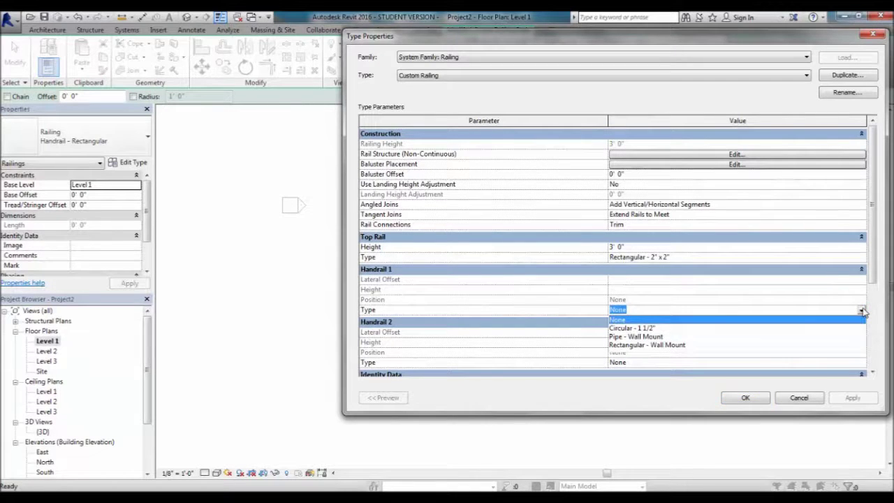
click(862, 310)
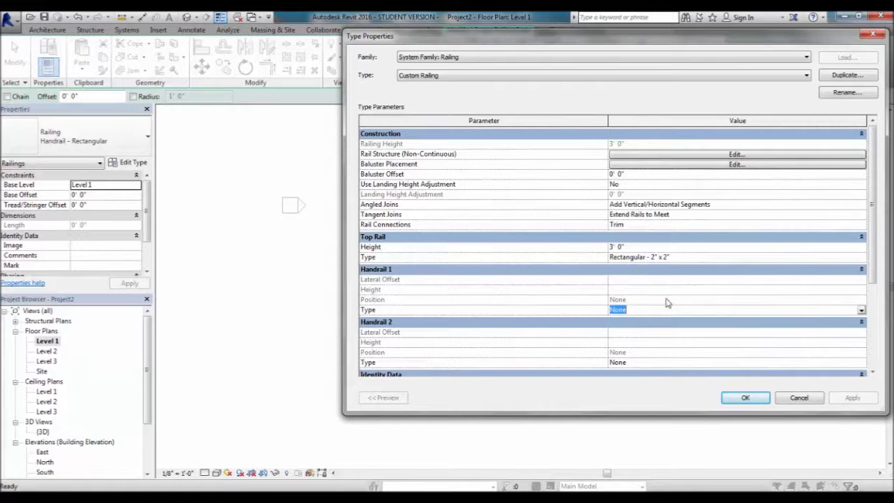
mouse_move(877, 273)
mouse_down()
mouse_move(882, 354)
mouse_move(876, 273)
mouse_up()
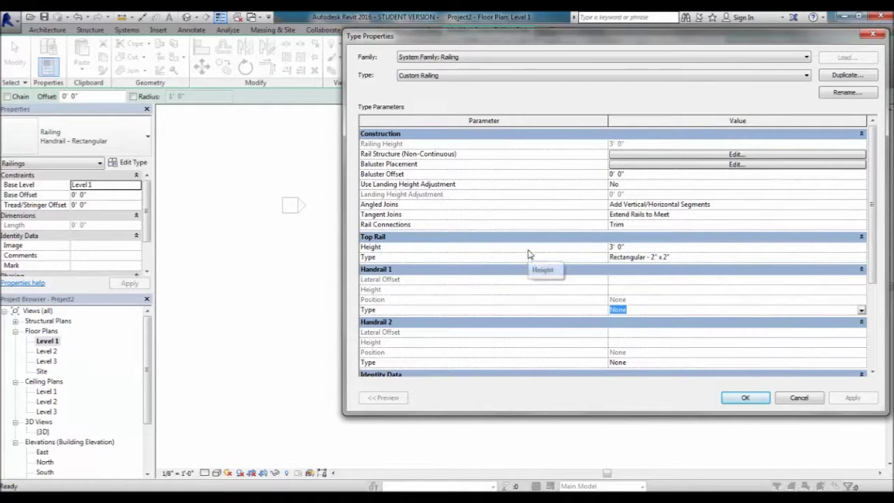
Accept the Custom Railing type settings and create a straight horizontal railing about 14' long in the empty area beside the straight stair
click(745, 397)
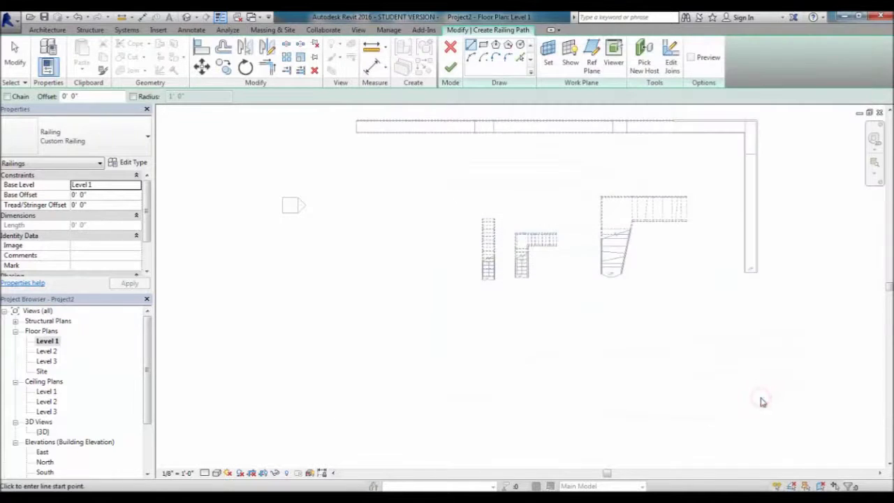
click(363, 303)
click(417, 301)
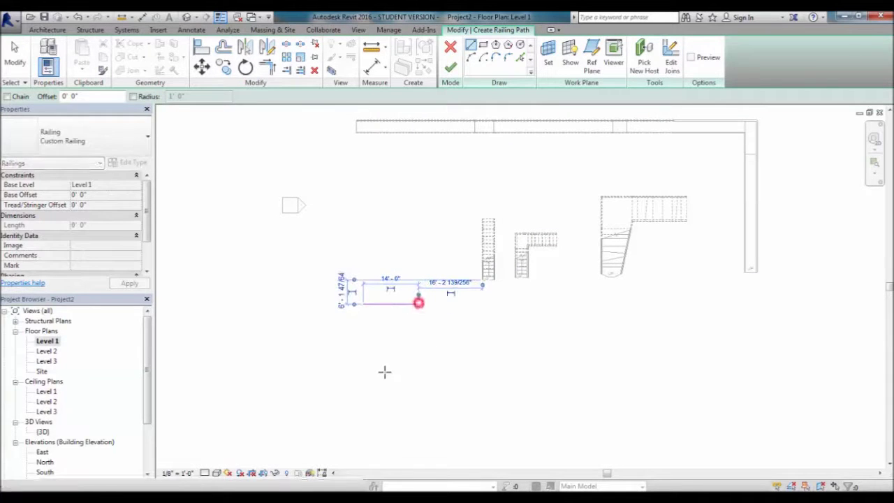
scroll(351, 295, up, 3)
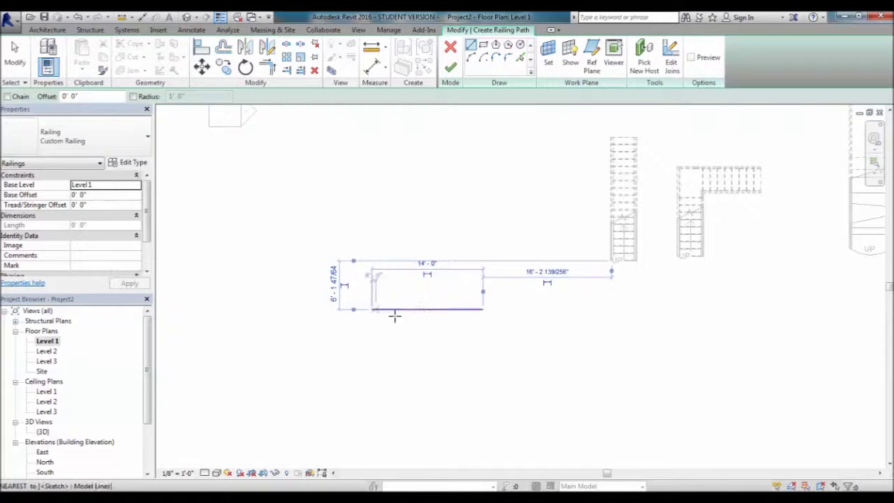
middle_drag(404, 356, 356, 409)
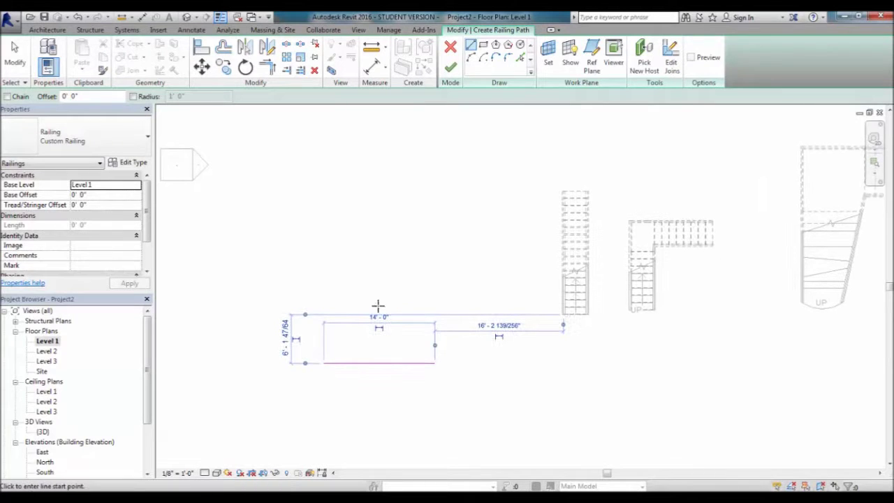
click(452, 70)
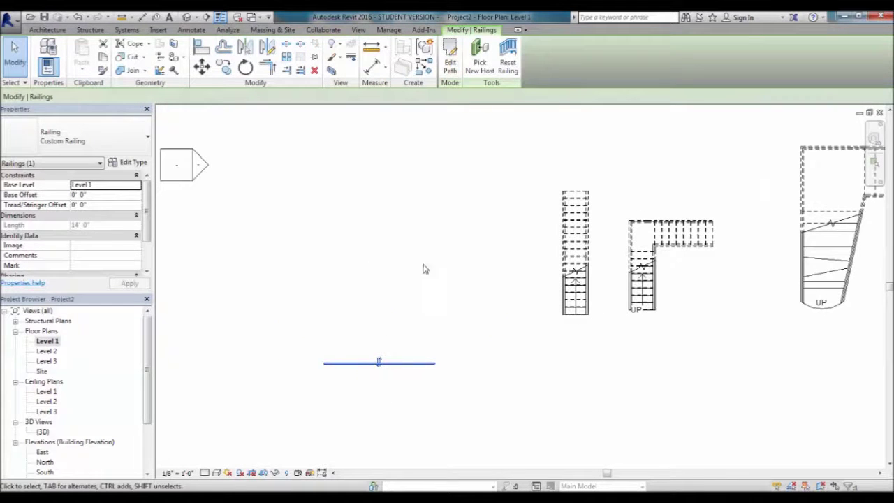
Show the model in the default 3D view and look at the new standalone railing
click(187, 17)
click(251, 361)
scroll(322, 314, up, 8)
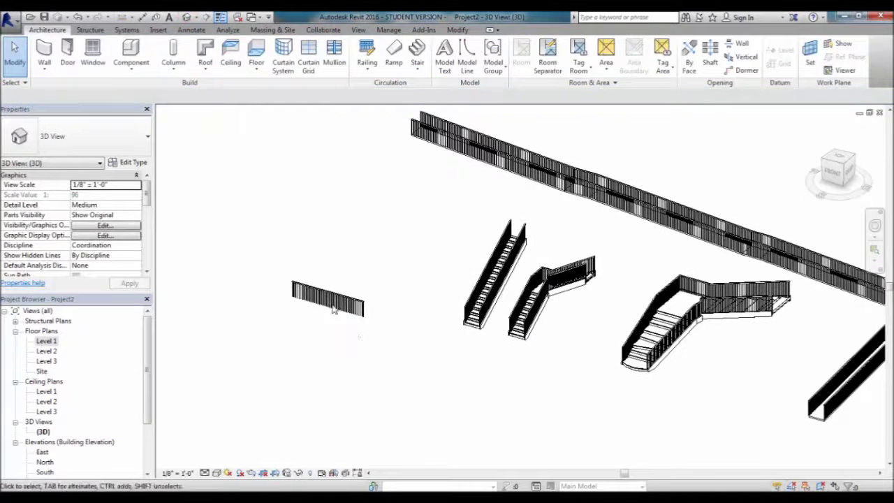
Examine the standalone custom railing up close in the 3D view
shift+middle_drag(368, 313, 457, 263)
click(388, 376)
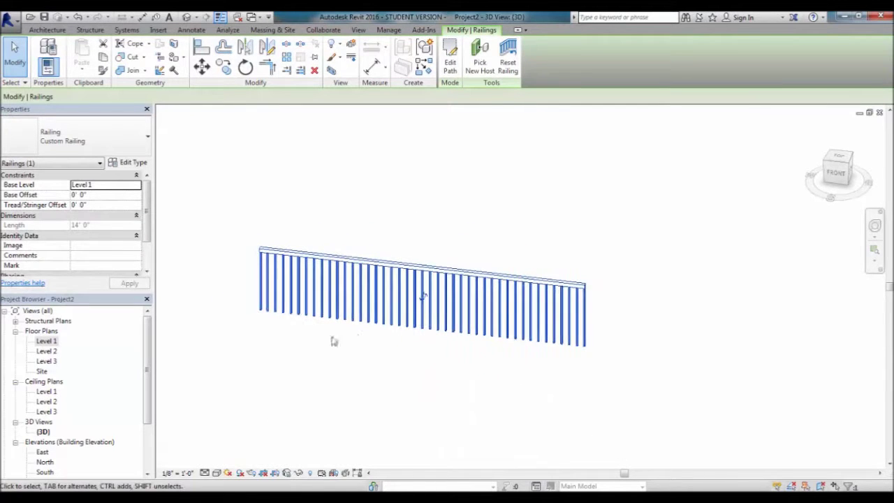
scroll(317, 335, down, 3)
scroll(295, 312, up, 1)
scroll(296, 311, up, 3)
click(463, 366)
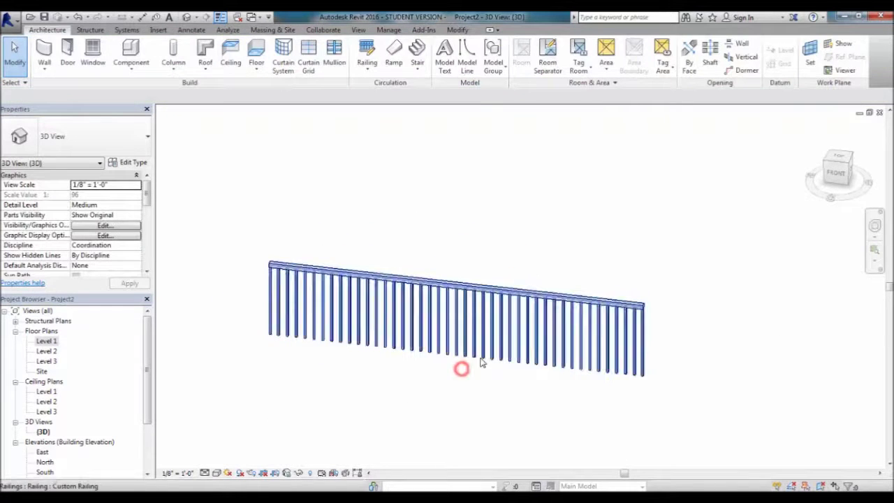
scroll(431, 393, up, 1)
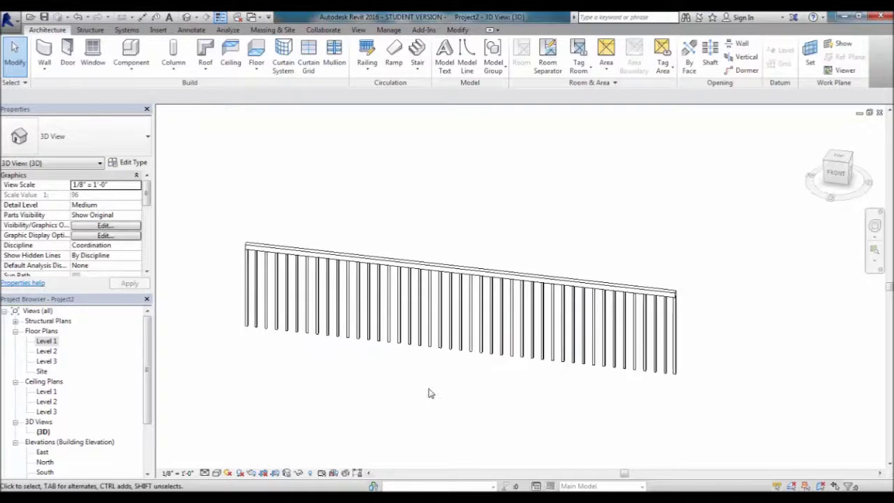
middle_drag(429, 389, 374, 391)
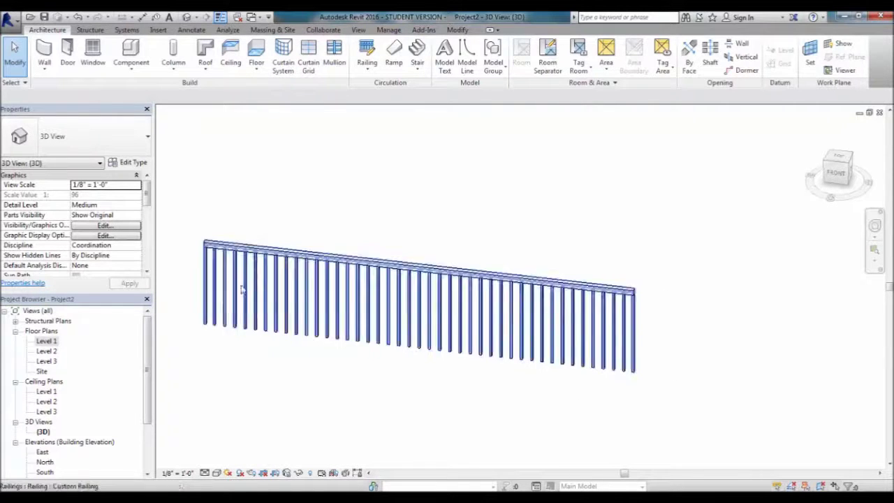
Open the type properties of the standalone railing and set the Handrail 1 type to Circular - 1 1/2"
click(248, 249)
click(134, 162)
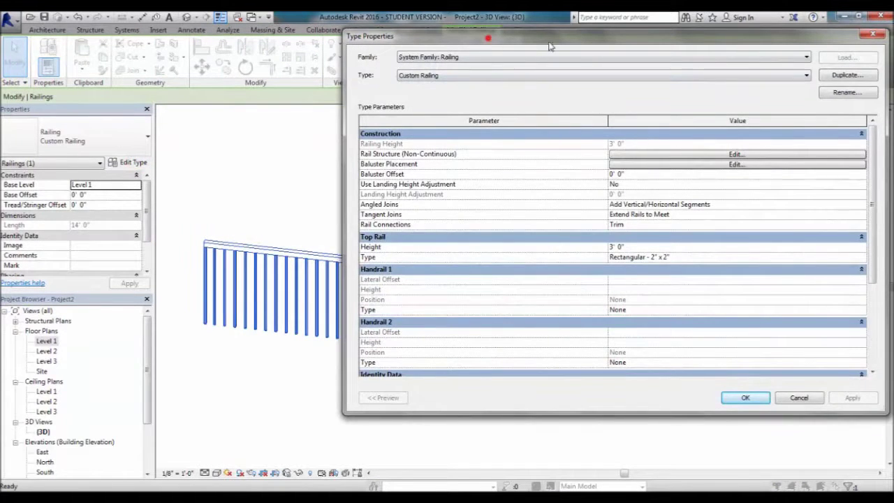
drag(484, 37, 432, 60)
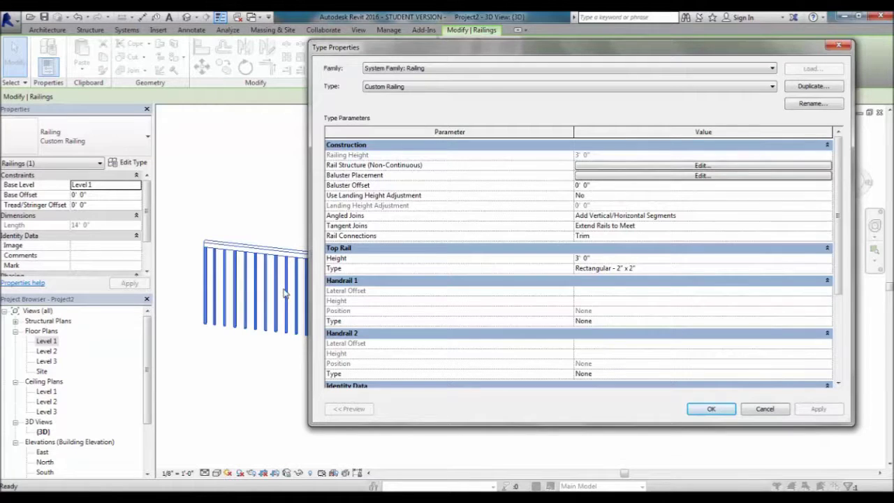
click(625, 322)
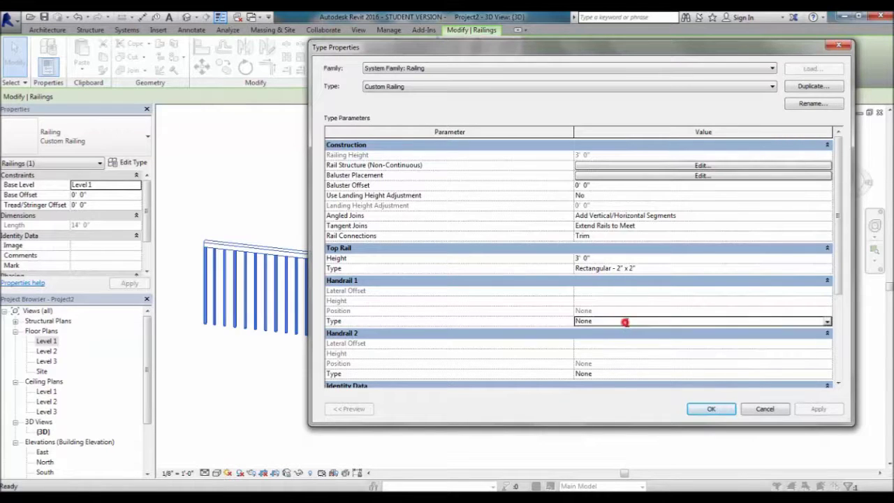
click(826, 321)
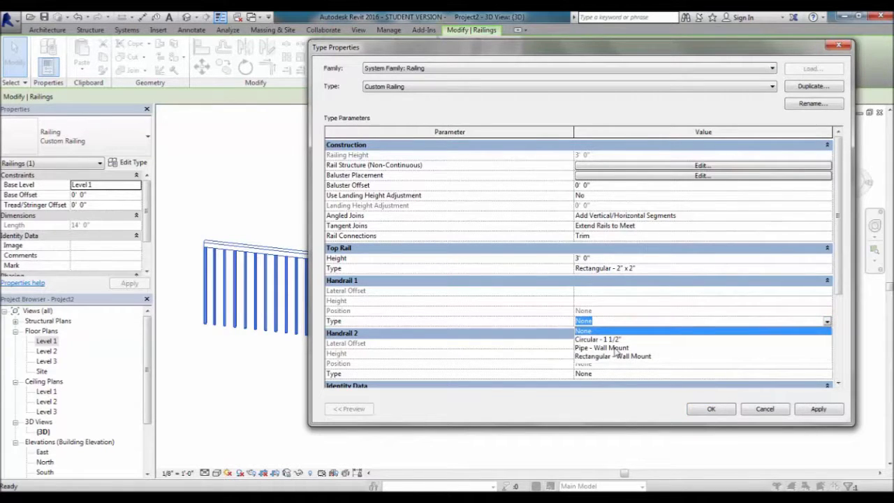
click(617, 348)
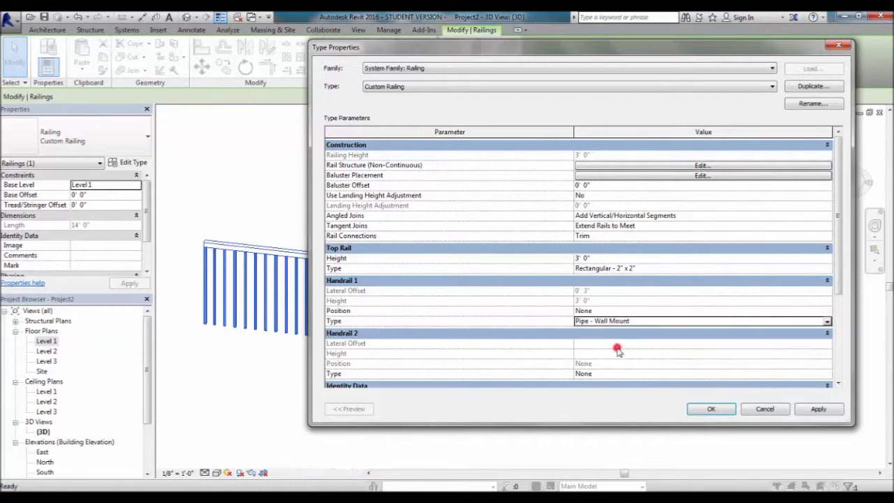
click(827, 322)
click(609, 338)
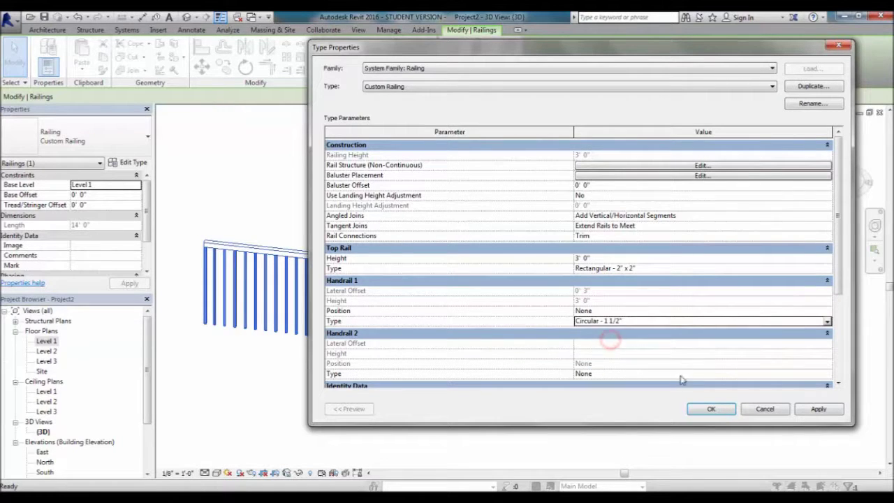
Set the Handrail 1 position to Left and accept the Custom Railing type changes
click(659, 312)
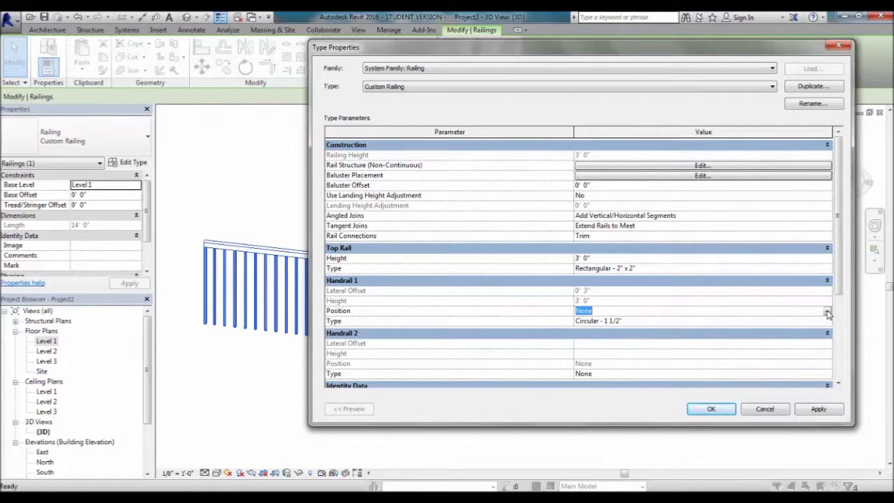
click(827, 311)
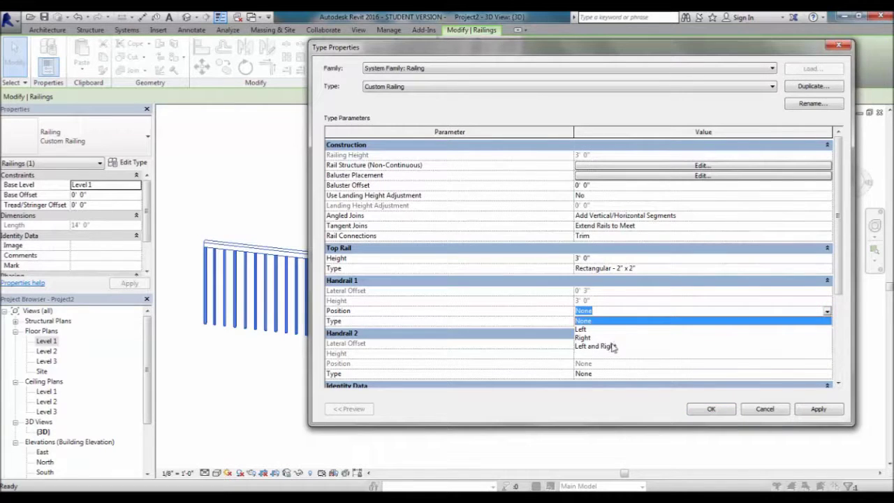
click(580, 329)
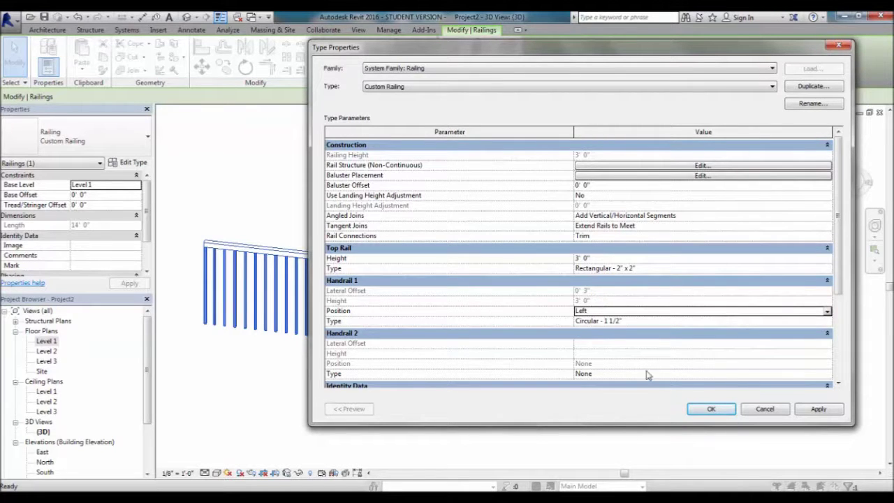
click(820, 412)
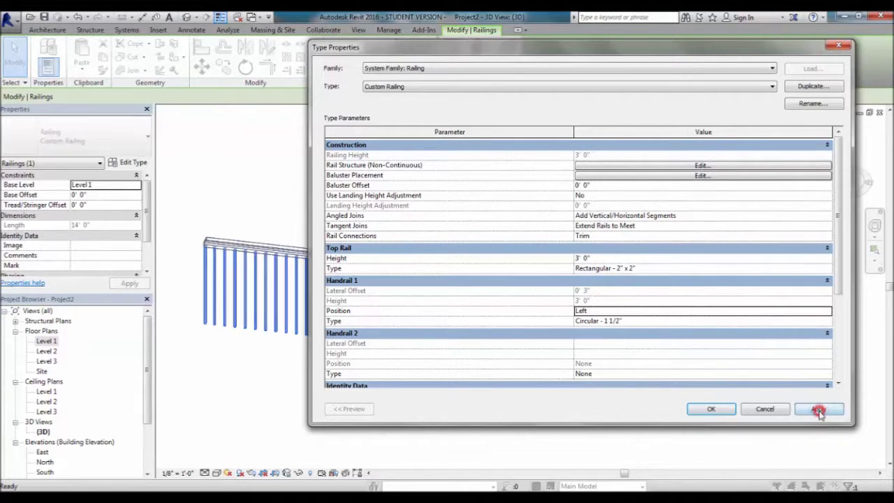
click(711, 409)
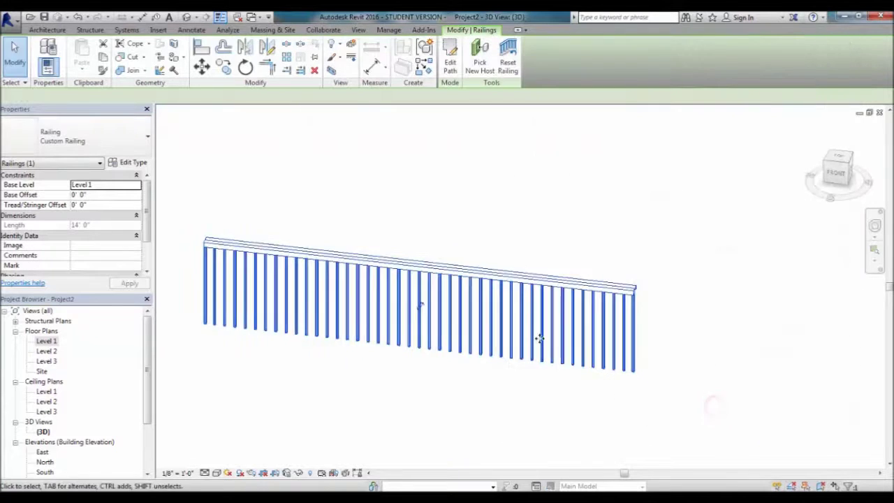
Examine the circular handrail beside the top rail at the railing's end from several angles
scroll(632, 273, up, 2)
shift+middle_drag(645, 297, 525, 292)
scroll(457, 388, up, 4)
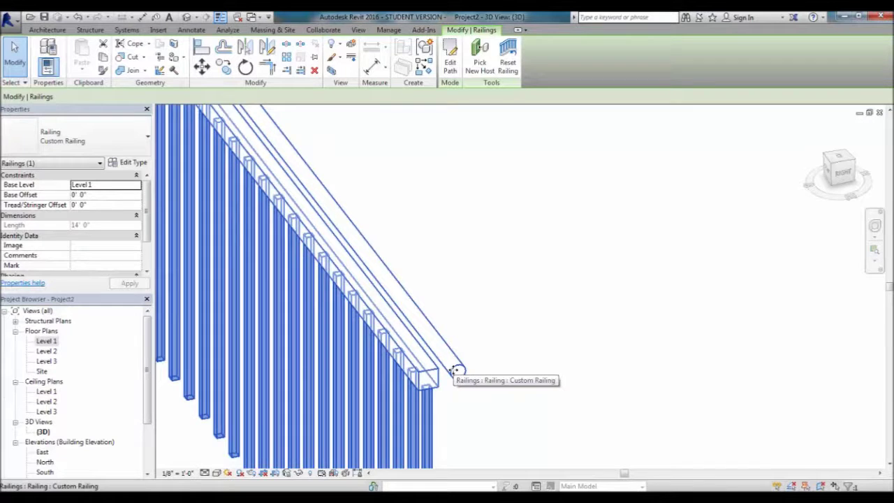
shift+middle_drag(475, 387, 423, 375)
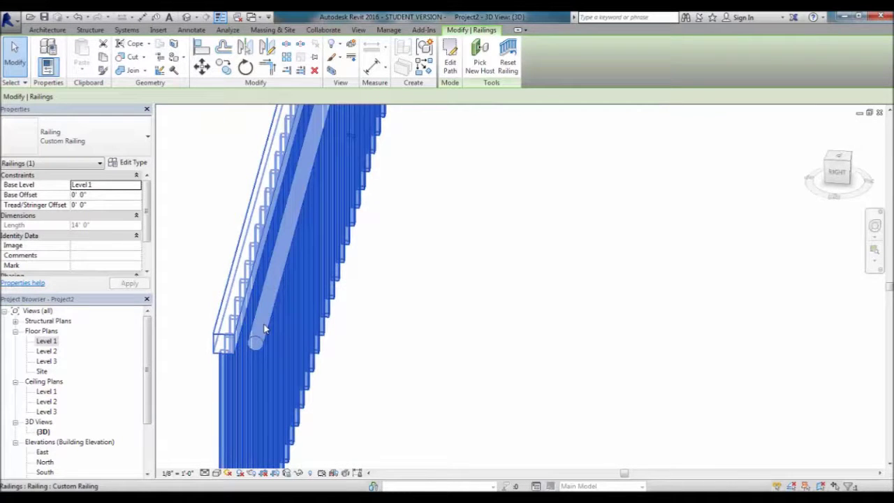
shift+middle_drag(264, 326, 337, 330)
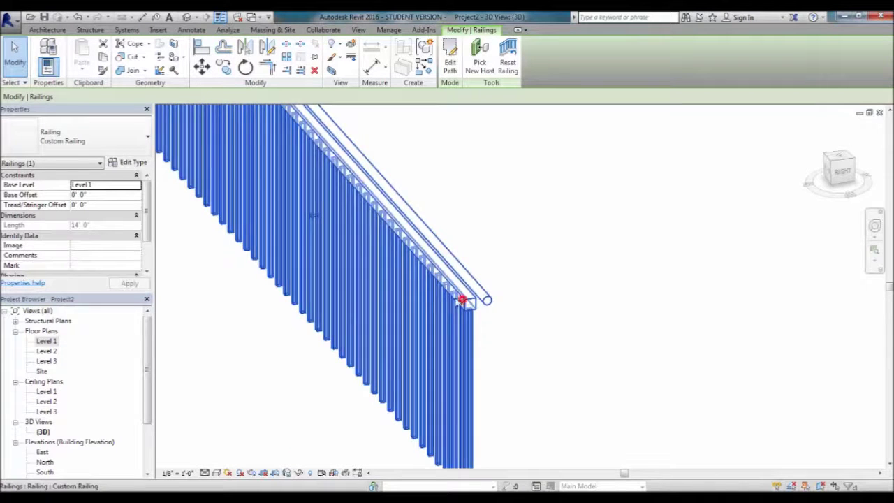
shift+middle_drag(295, 343, 342, 361)
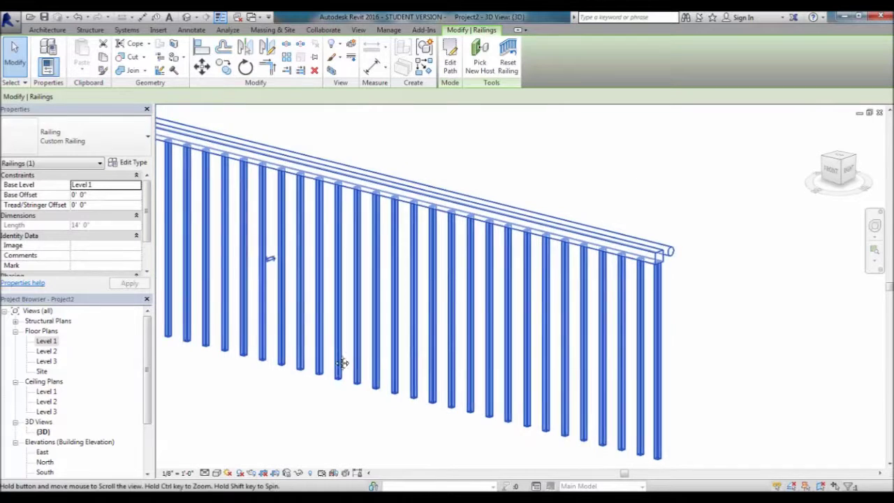
Set the Custom Railing's Handrail 1 type back to None and check the Handrail 2 type options, keeping None
click(133, 162)
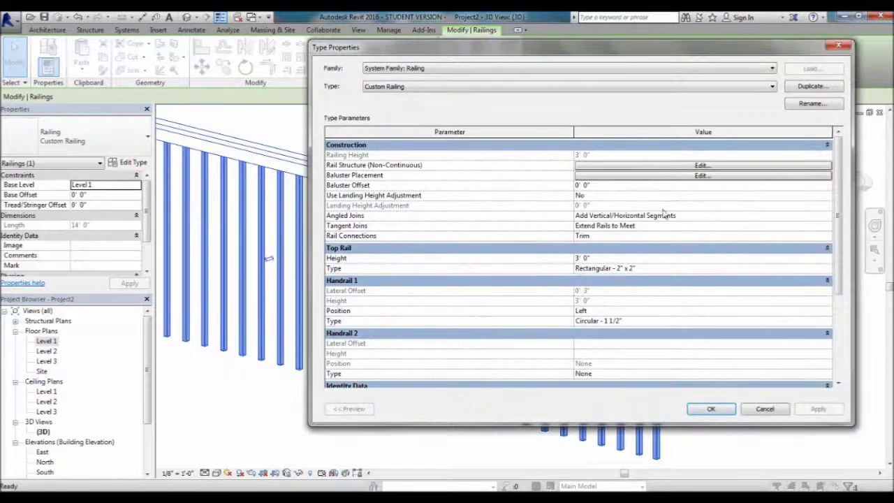
click(829, 320)
click(828, 319)
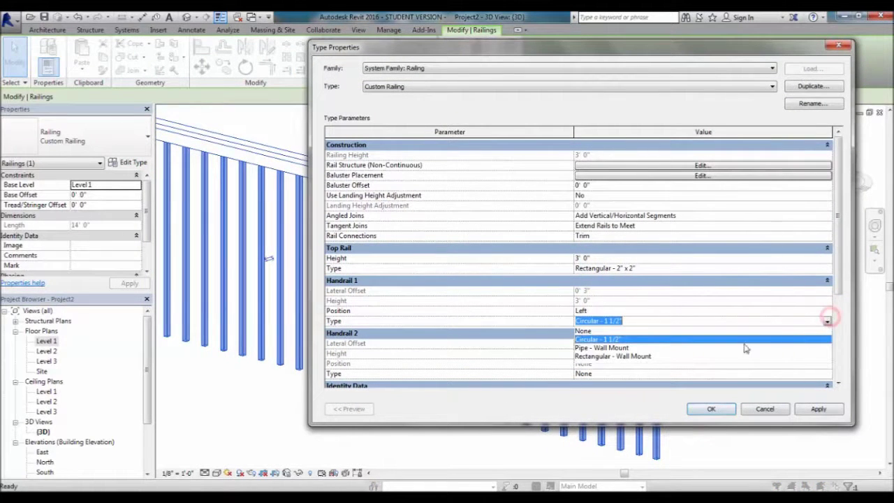
click(634, 335)
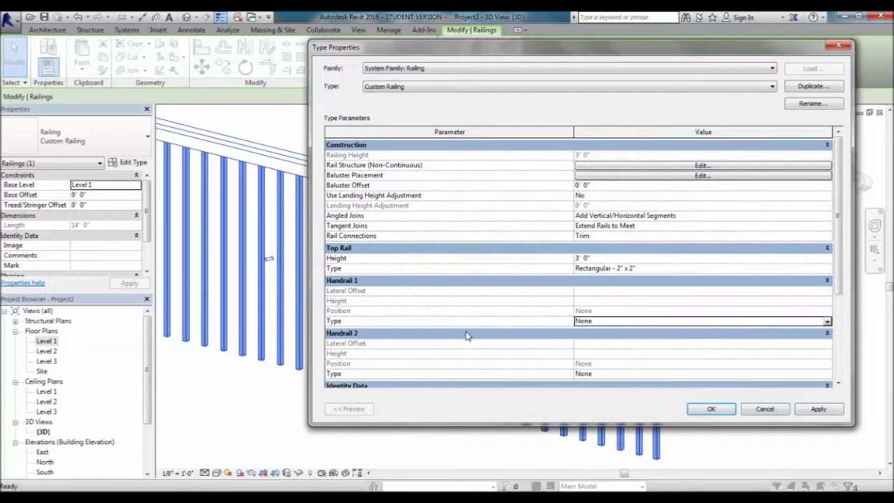
click(663, 374)
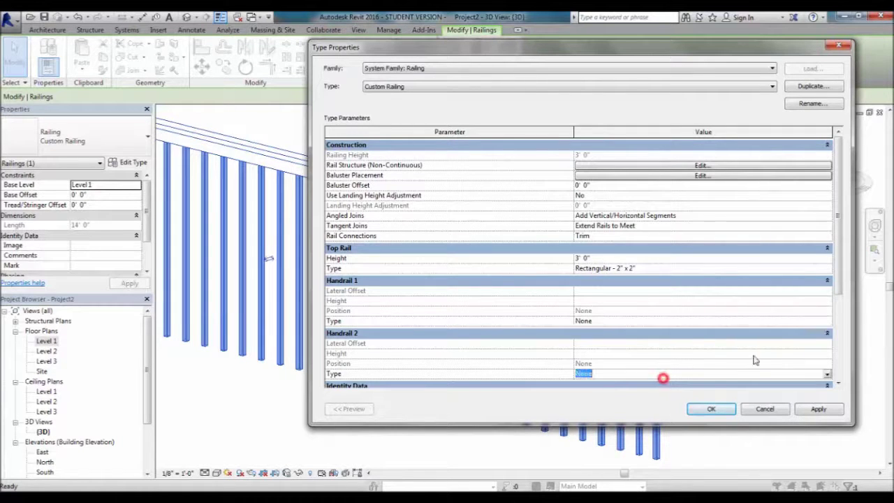
click(827, 376)
click(827, 376)
click(491, 312)
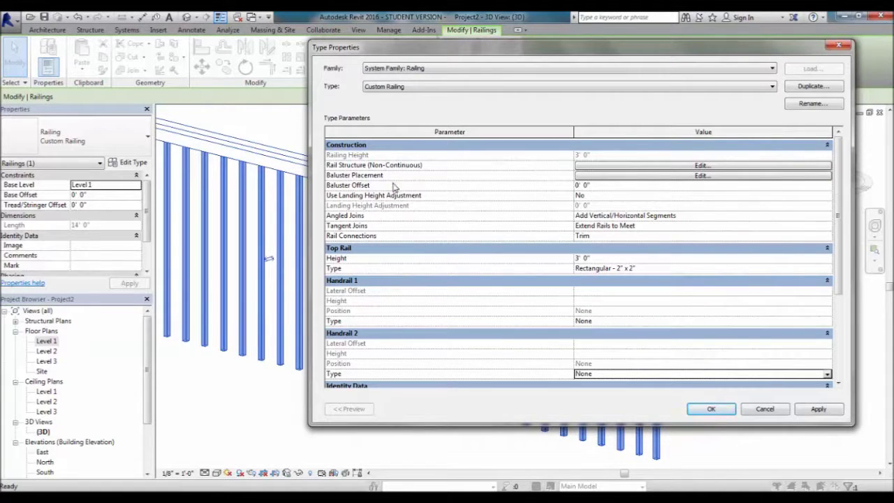
Insert a rail in the Custom Railing's non-continuous rail structure and set its height to 1' 6"
click(637, 166)
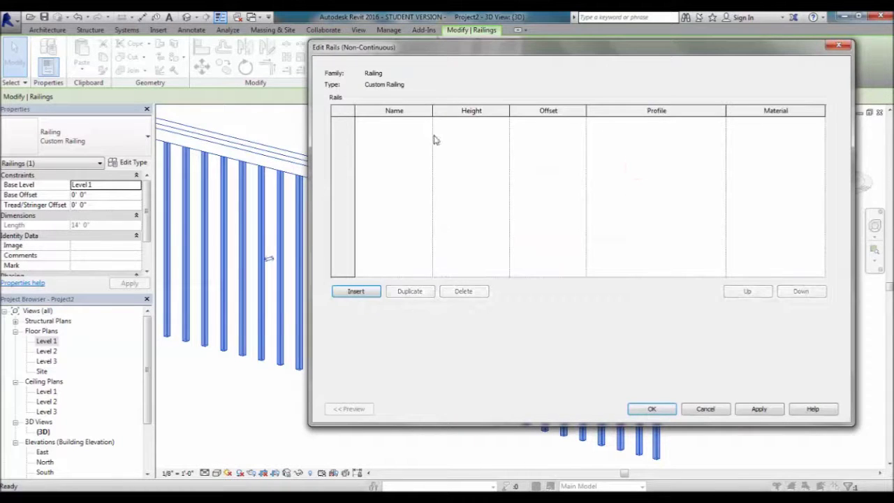
click(357, 292)
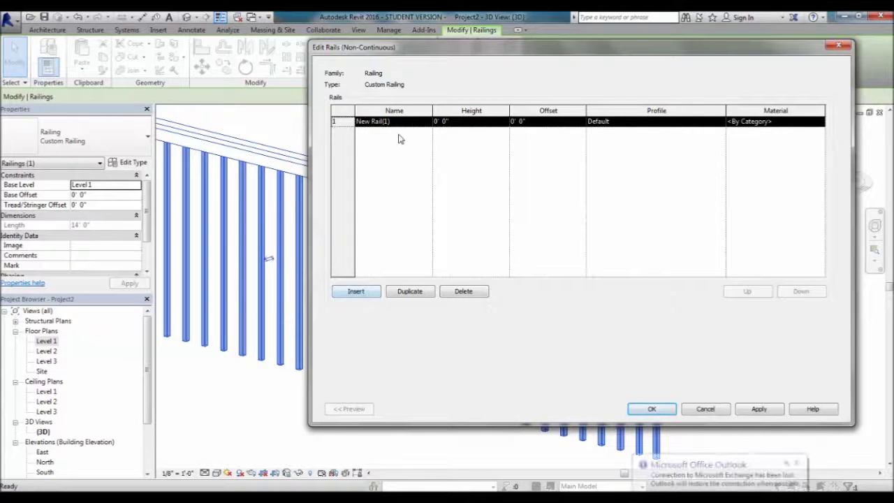
click(404, 122)
click(407, 123)
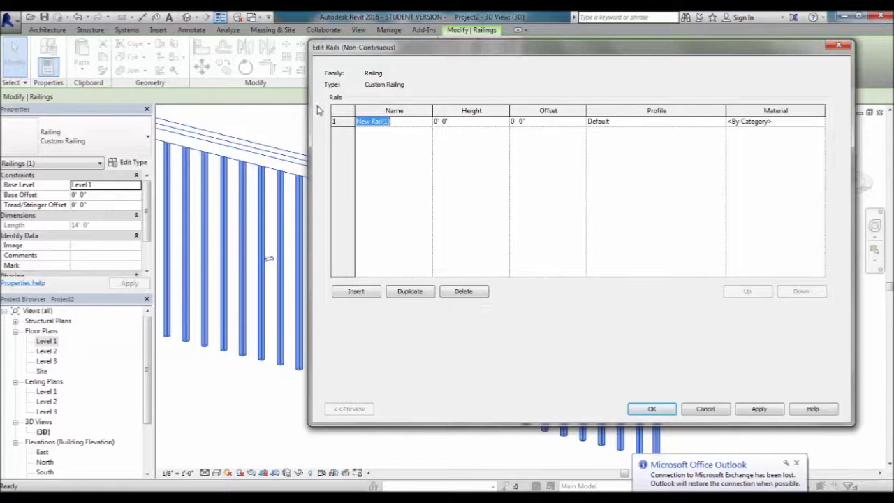
click(472, 124)
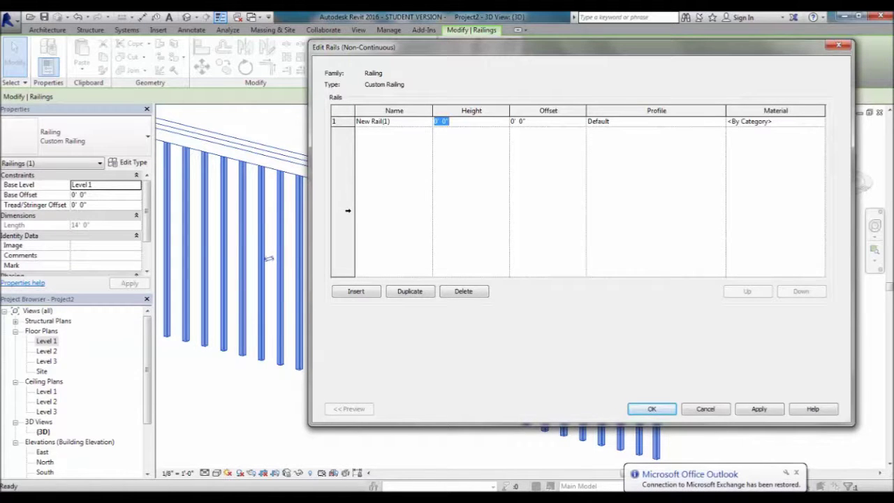
text(1' 6")
click(545, 162)
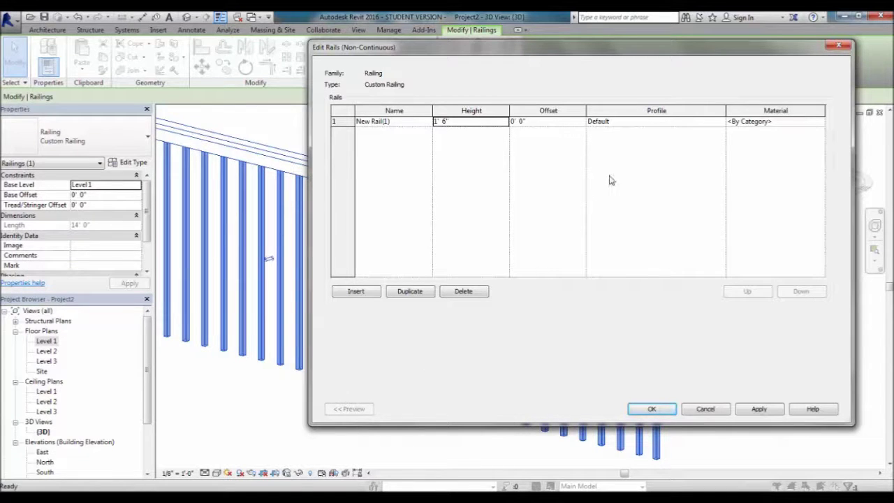
Set the inserted rail's profile to Elliptical Handrail : 1 1/2" x 1 1/8", keeping its material as <By Category>
click(720, 123)
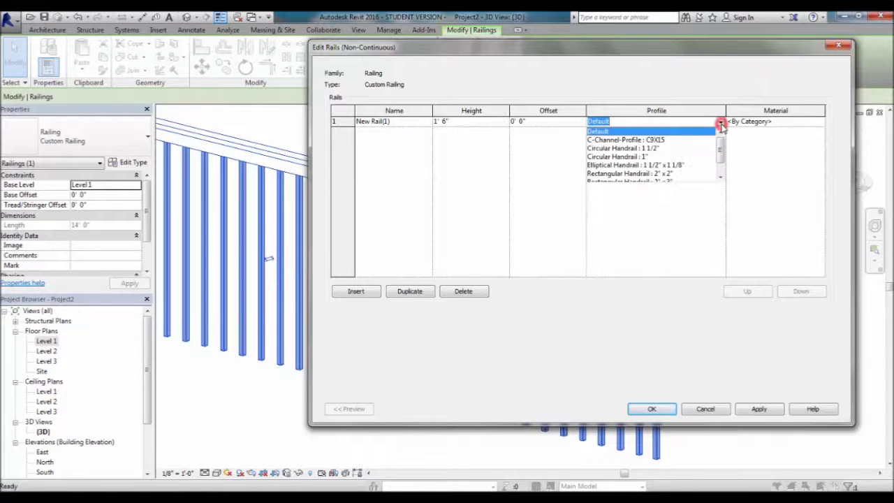
scroll(679, 166, down, 1)
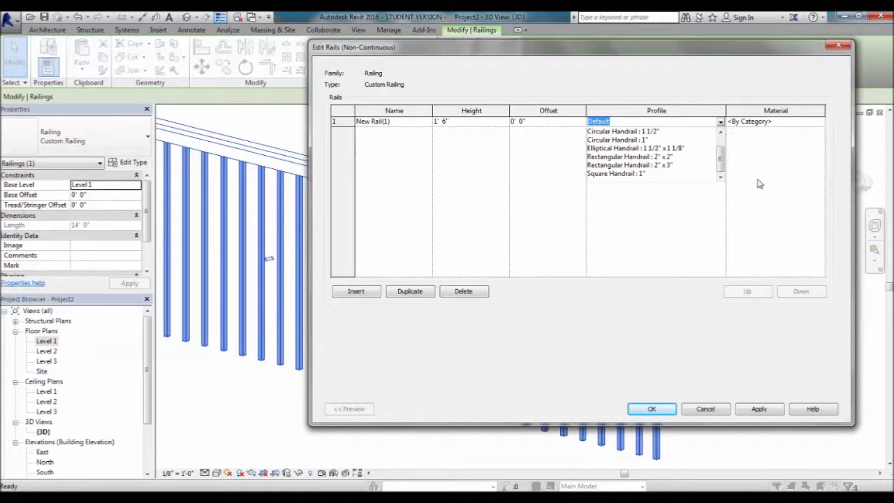
click(637, 147)
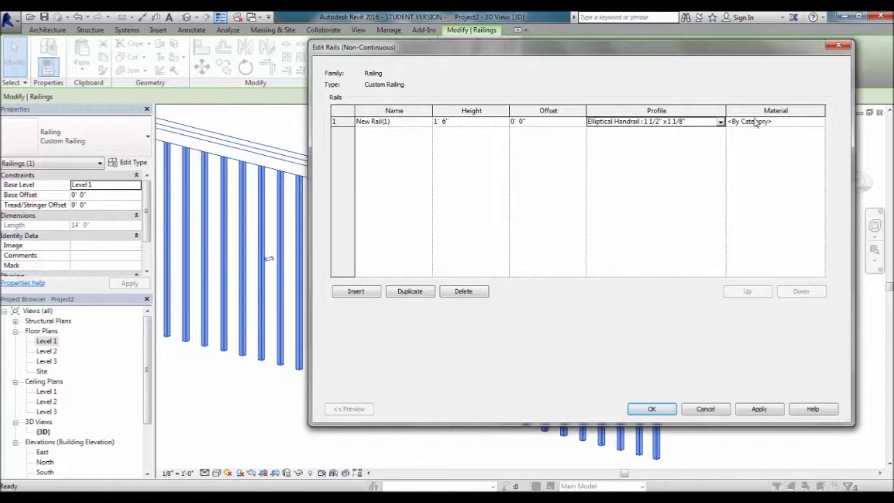
click(802, 125)
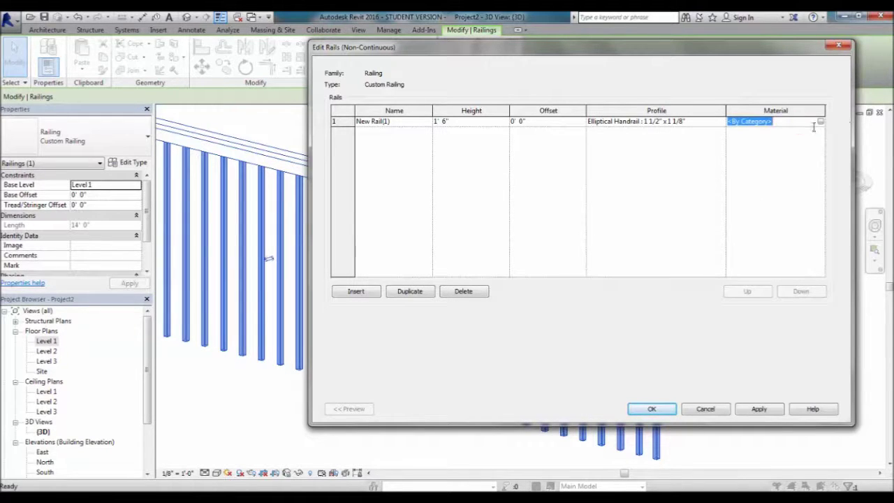
click(789, 184)
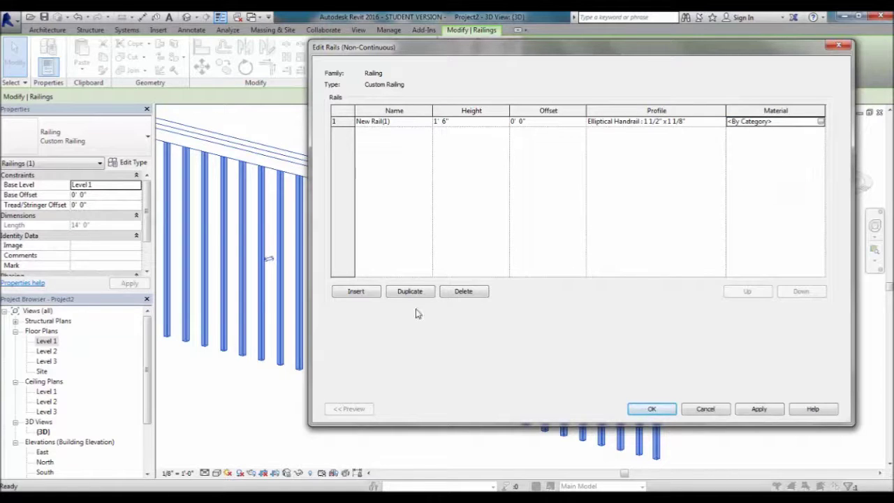
Insert three more rails into the Custom Railing's non-continuous rail structure
click(356, 291)
click(356, 291)
click(356, 291)
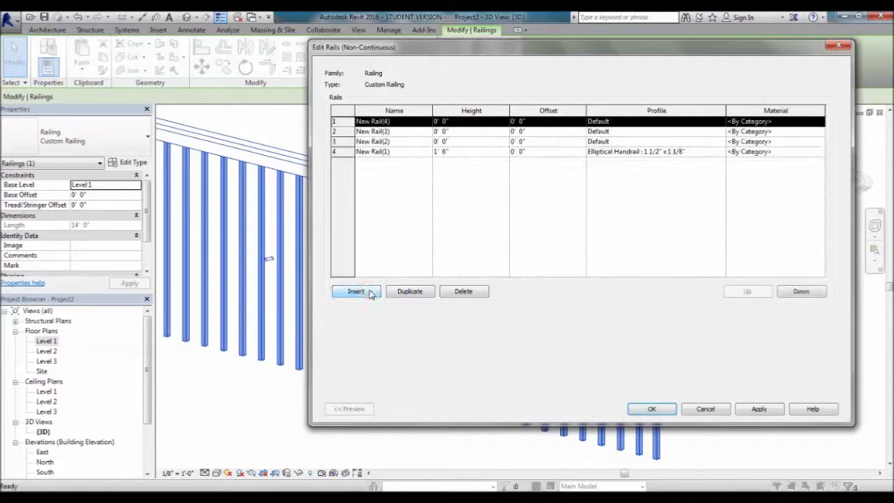
Move the second rail up in the Custom Railing's non-continuous rail list and back down again
click(396, 150)
click(412, 130)
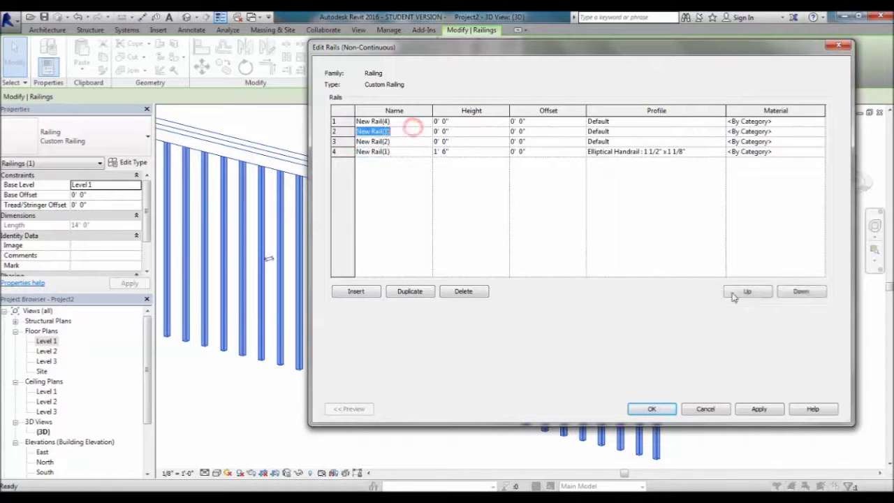
click(747, 291)
click(802, 292)
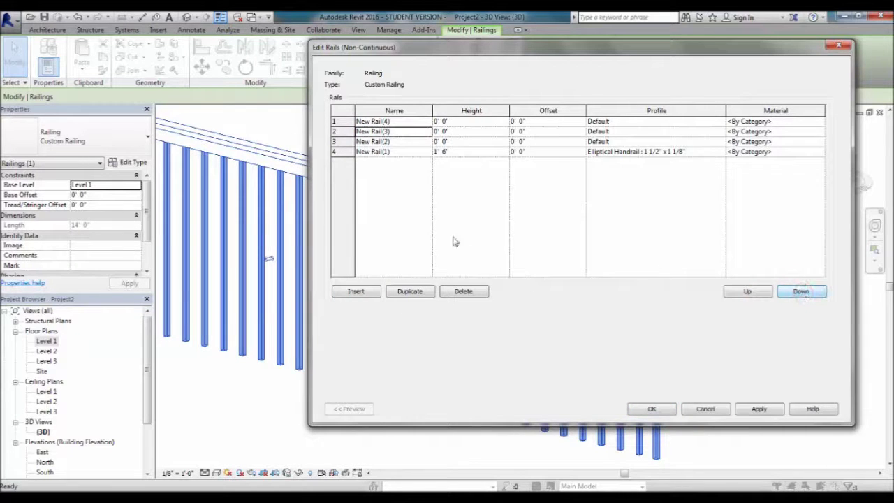
Delete the three extra default-profile rails, keeping only the elliptical one, and accept the rail structure and type changes
click(340, 122)
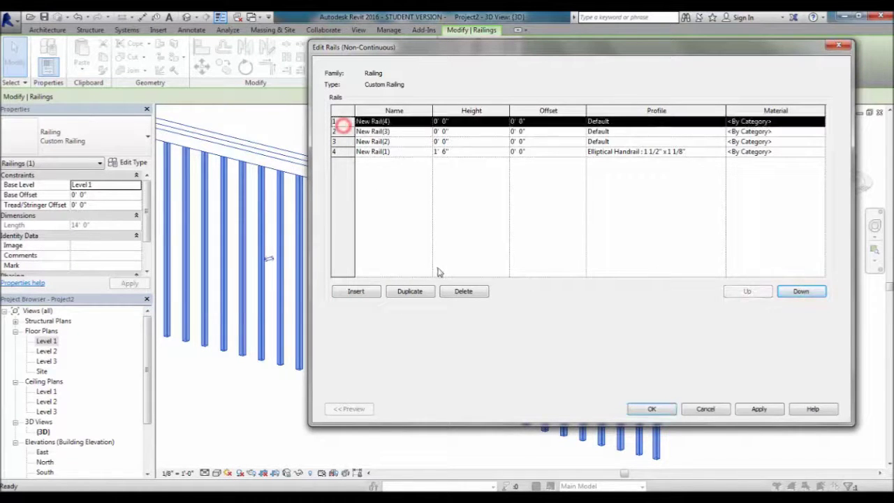
click(464, 291)
click(468, 291)
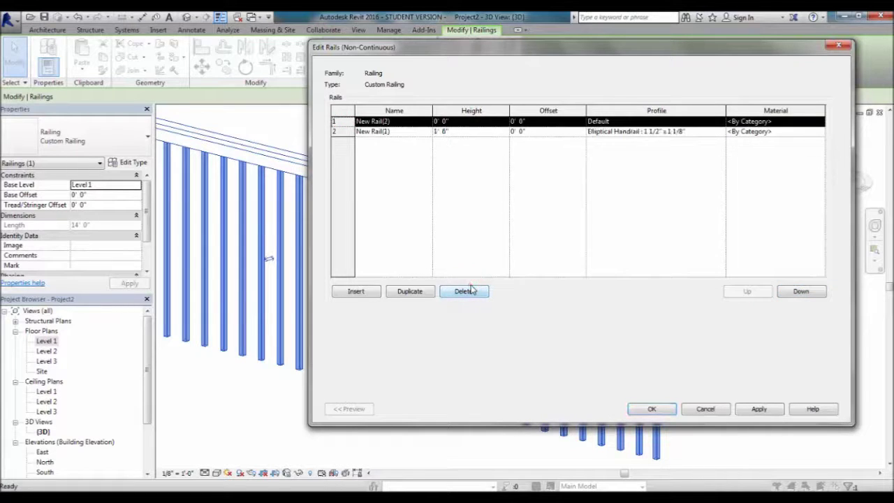
click(467, 291)
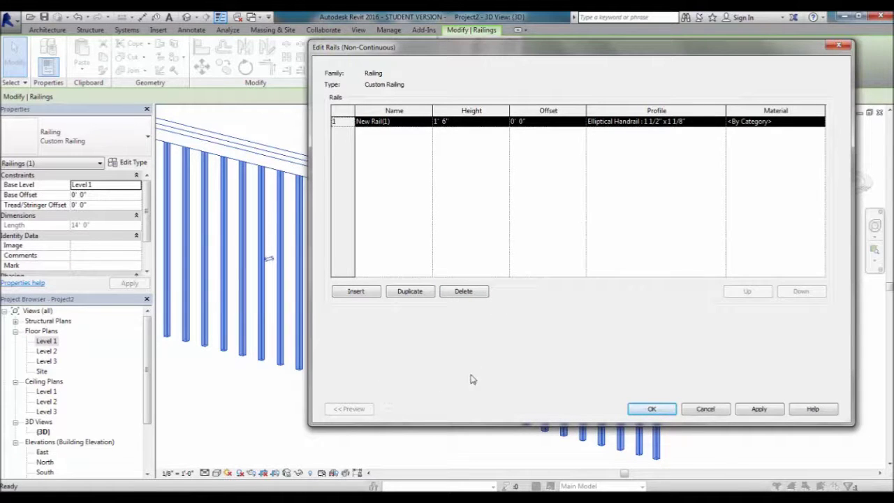
click(661, 409)
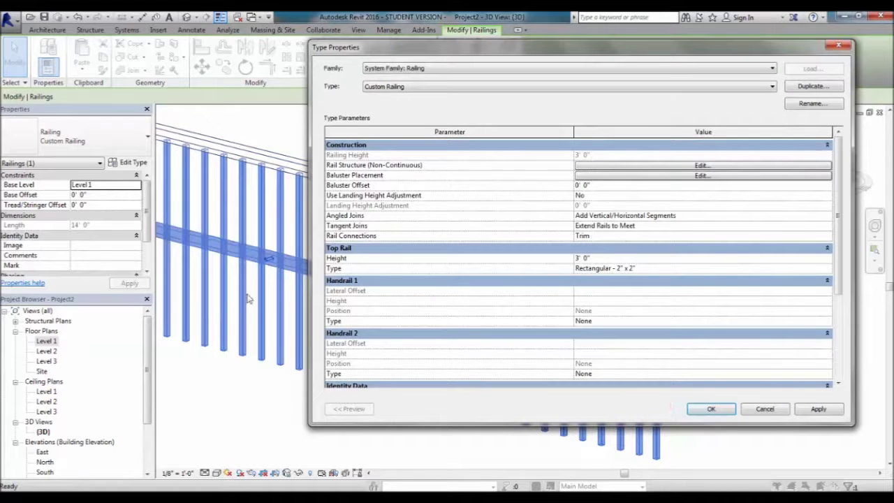
click(711, 408)
click(718, 419)
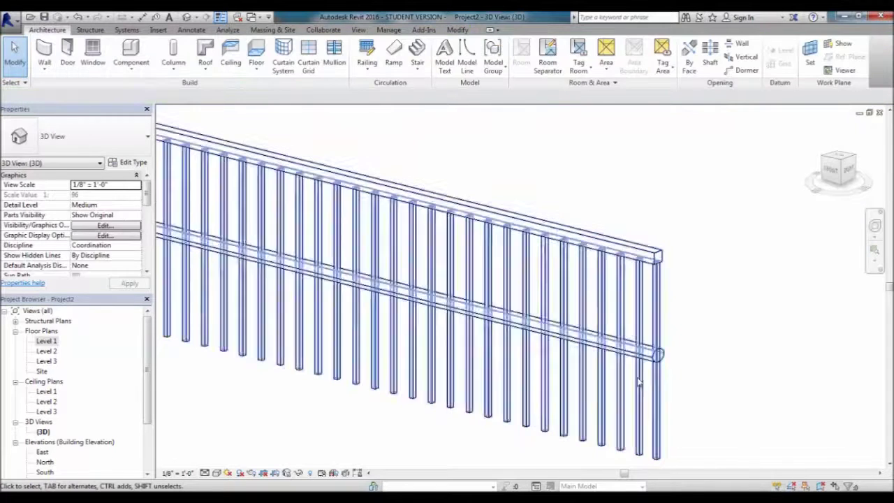
Select the railing in the 3D view and open the baluster placement settings of its Custom Railing type
scroll(650, 356, up, 4)
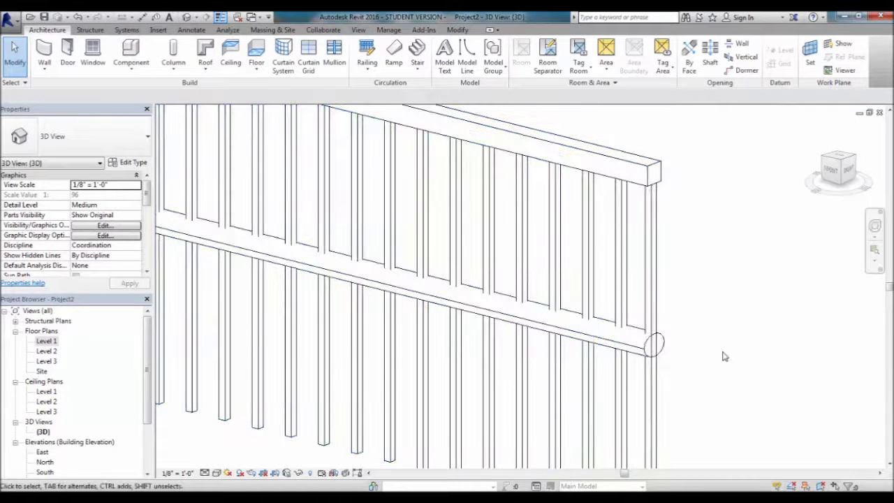
scroll(737, 327, down, 3)
scroll(825, 366, down, 2)
scroll(265, 236, up, 5)
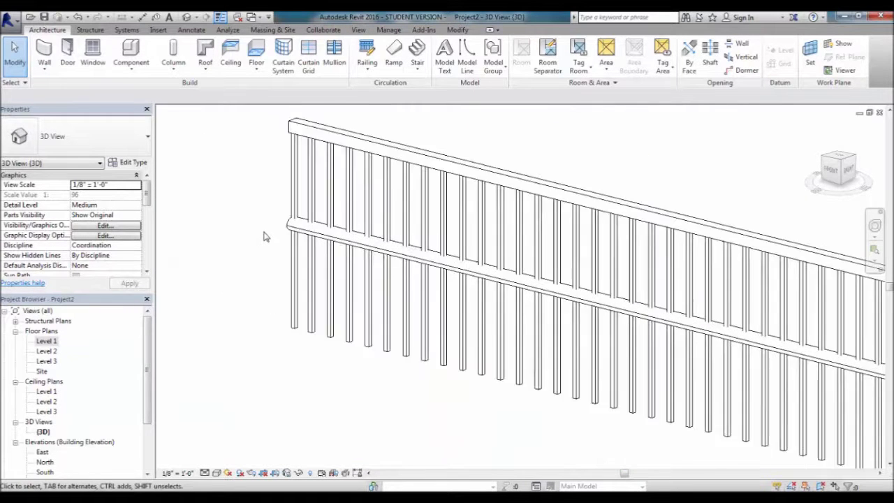
scroll(265, 234, down, 4)
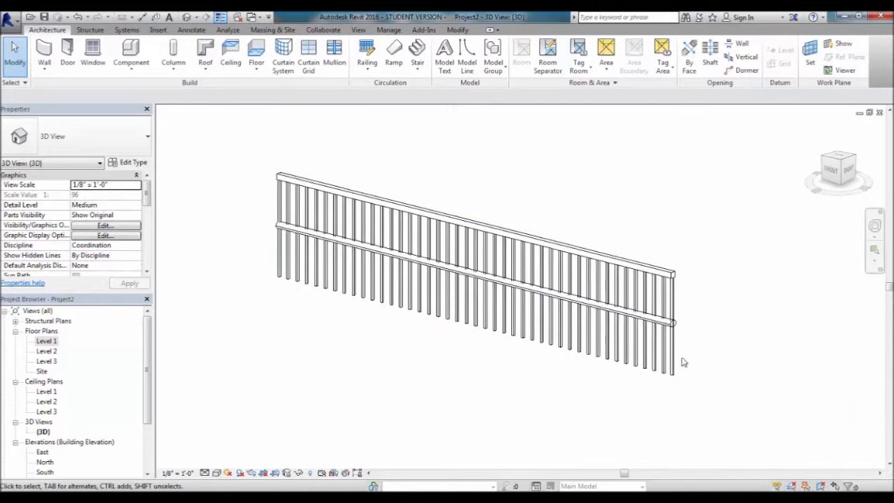
scroll(675, 340, up, 3)
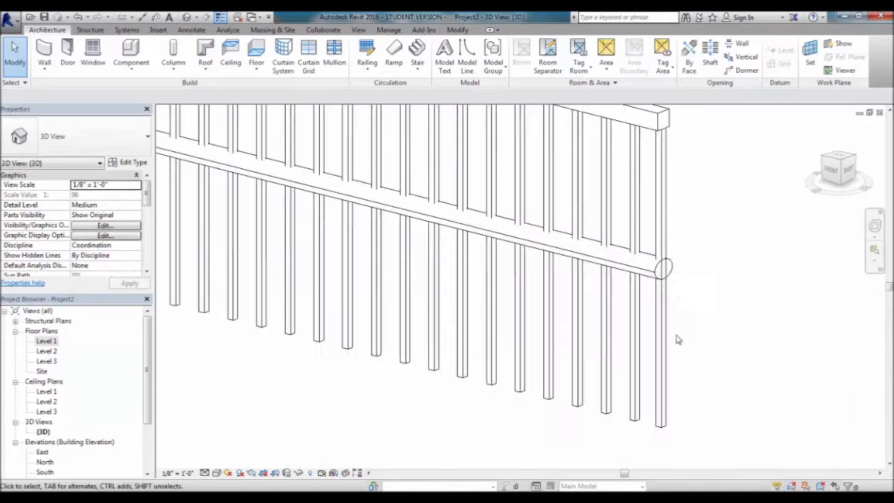
click(647, 265)
middle_drag(645, 263, 683, 326)
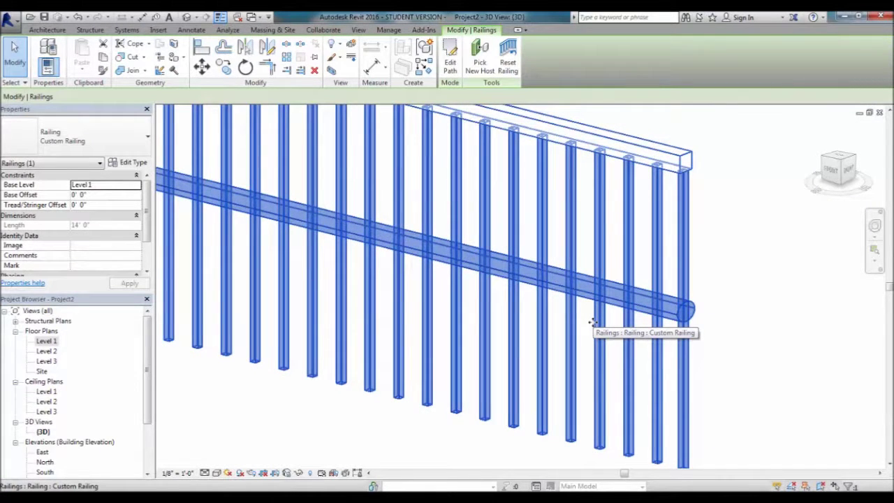
click(140, 165)
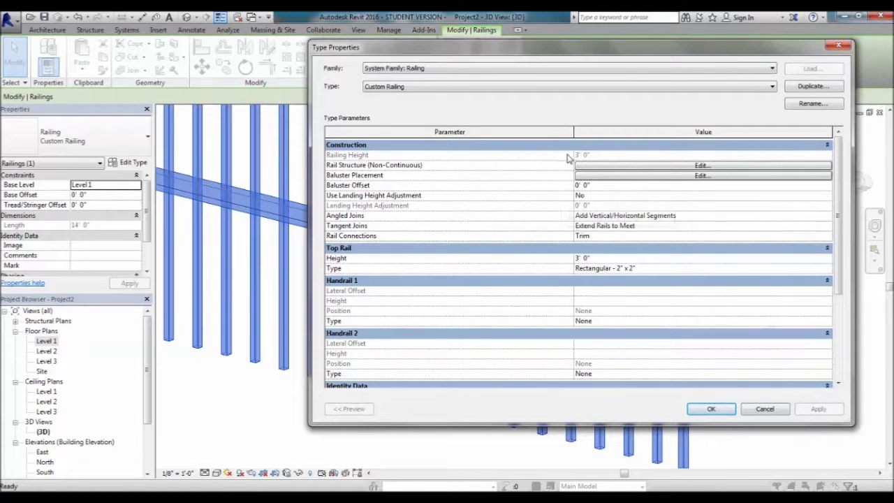
click(640, 176)
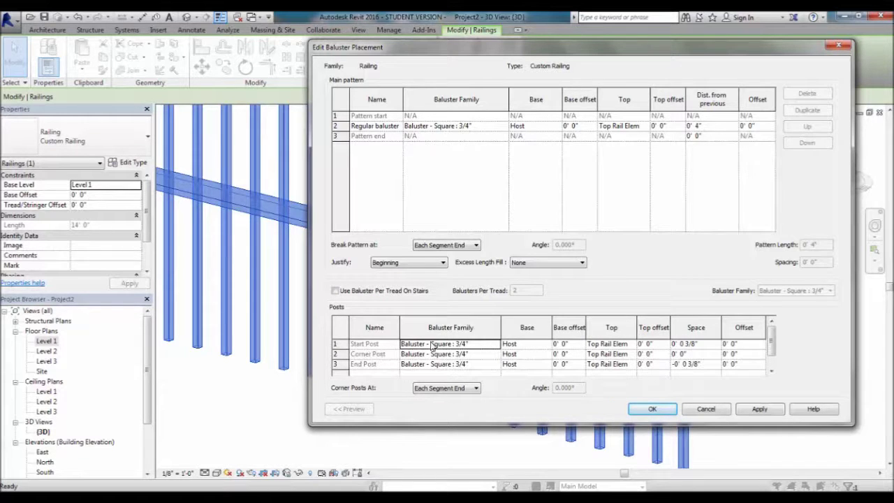
Check the baluster family options for the Start Post, keeping Baluster - Square : 3/4"
click(487, 345)
click(487, 345)
click(494, 344)
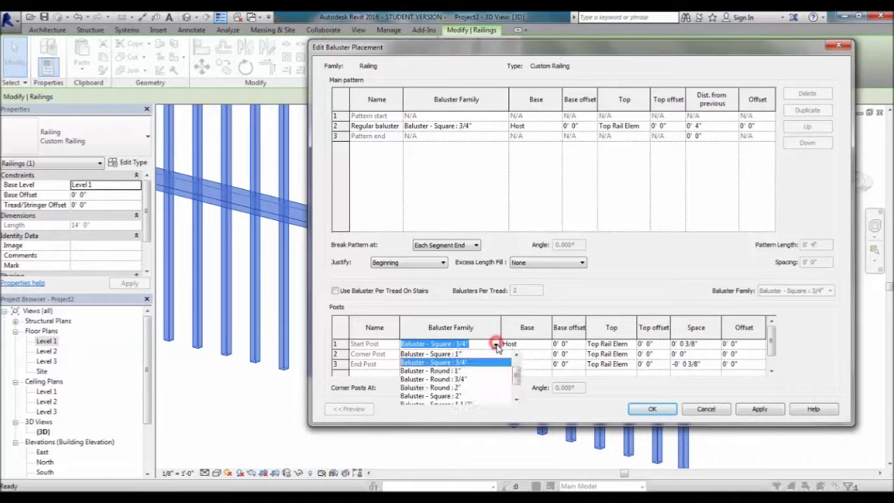
scroll(474, 400, down, 1)
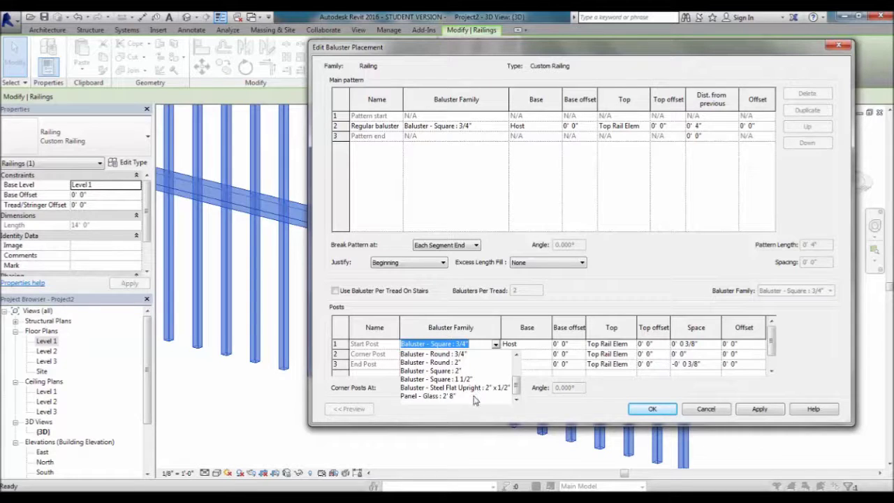
click(451, 318)
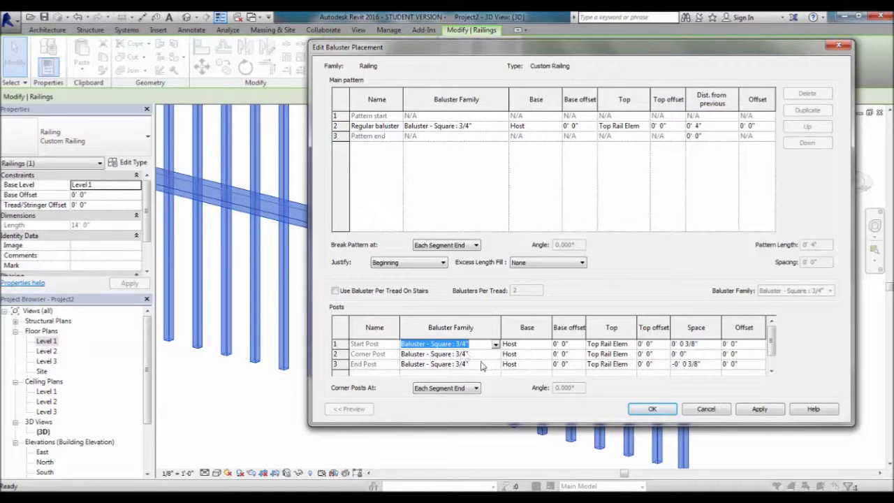
Check the Start Post's base options, keeping Host, and look over its top, space and offset settings
click(529, 316)
click(538, 344)
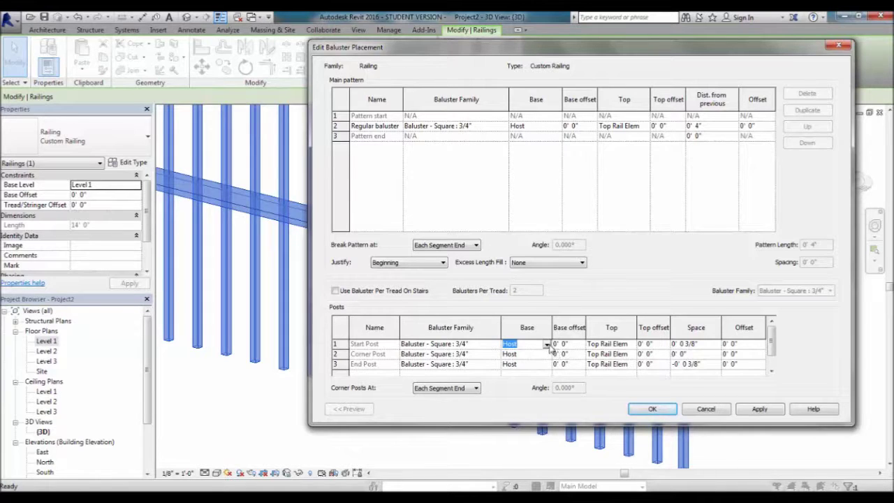
click(548, 344)
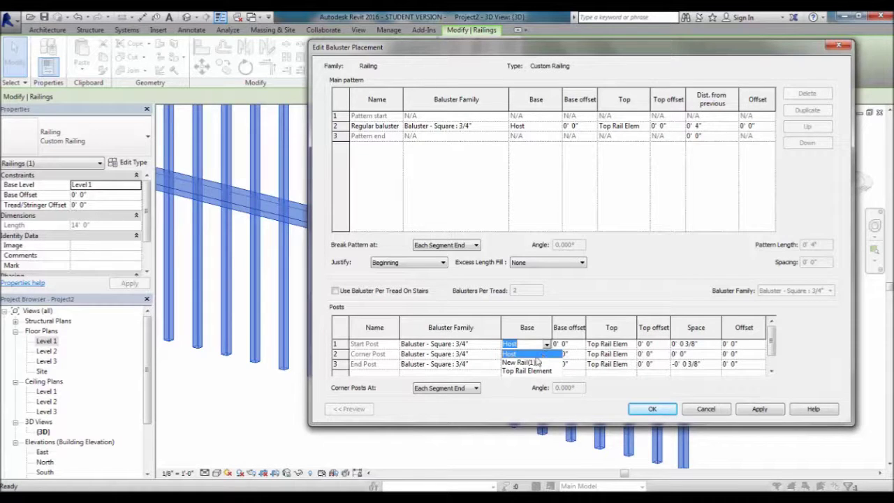
click(567, 302)
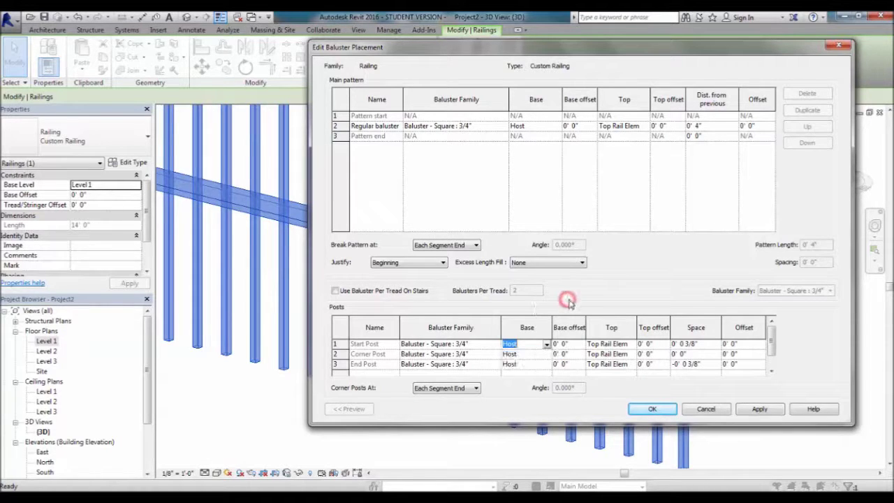
click(547, 344)
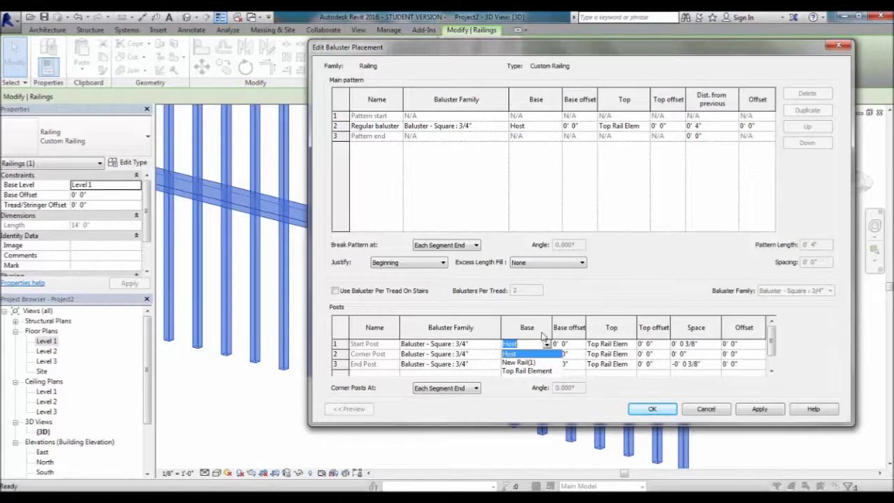
click(559, 306)
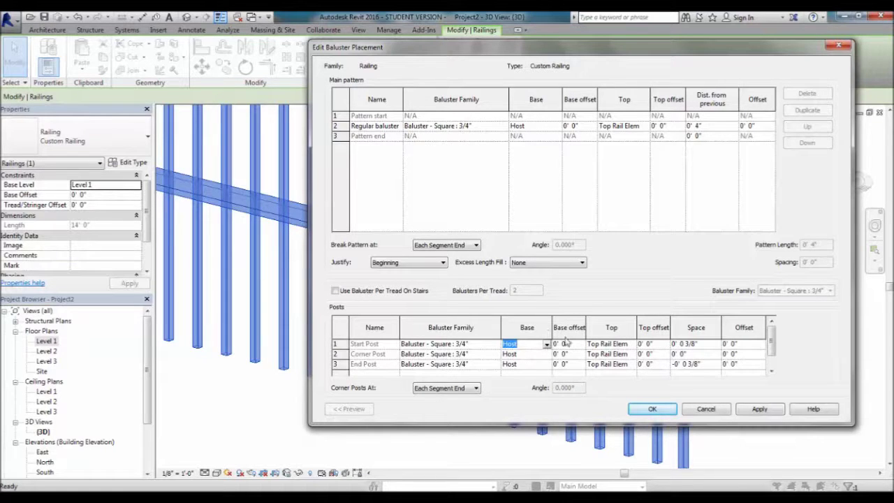
click(610, 326)
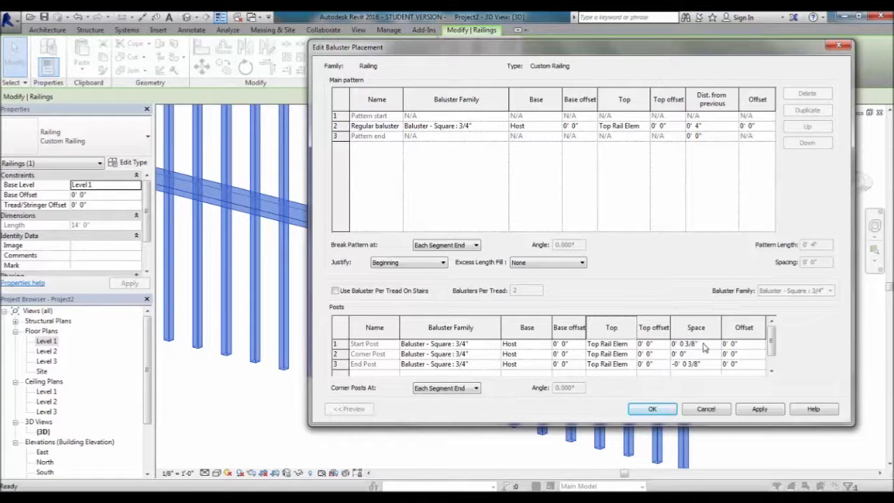
click(763, 412)
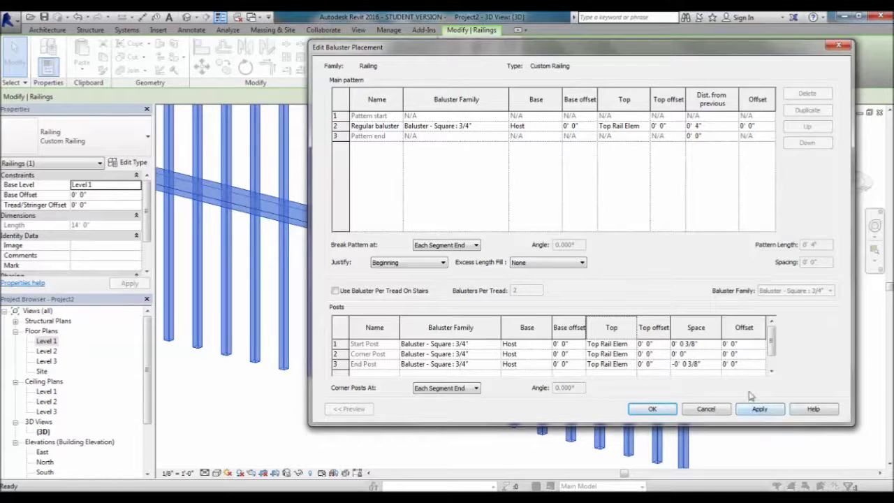
click(753, 344)
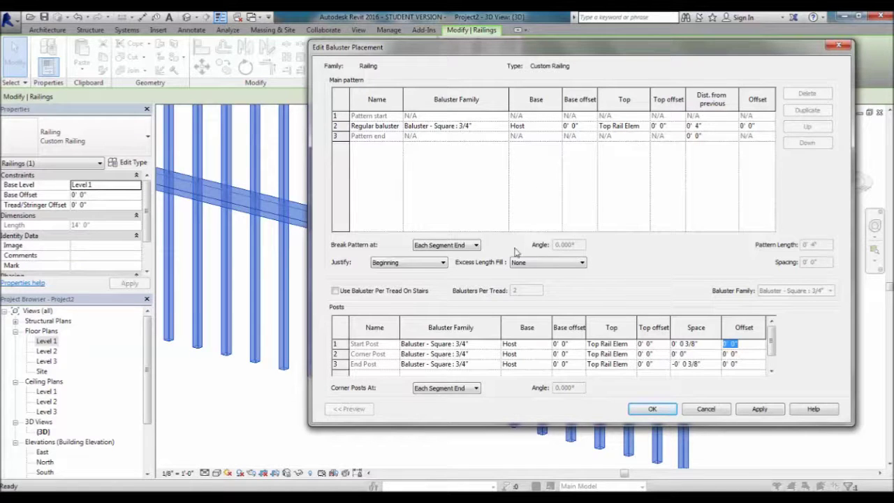
Duplicate the regular baluster in the main pattern and set the second baluster's family to Baluster - Round : 1"
click(384, 118)
click(344, 123)
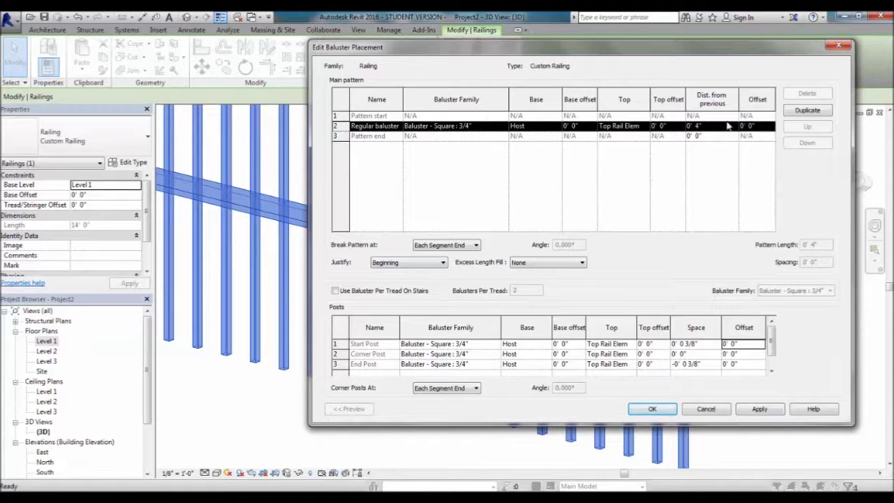
click(809, 112)
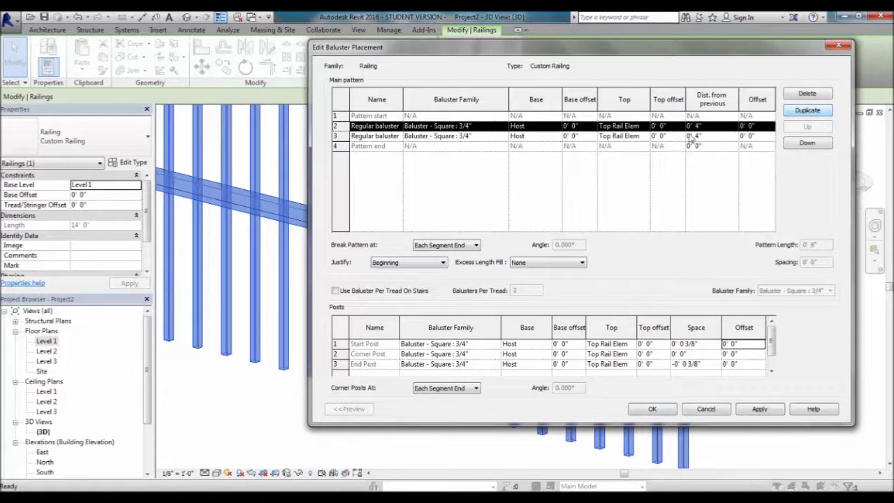
click(376, 127)
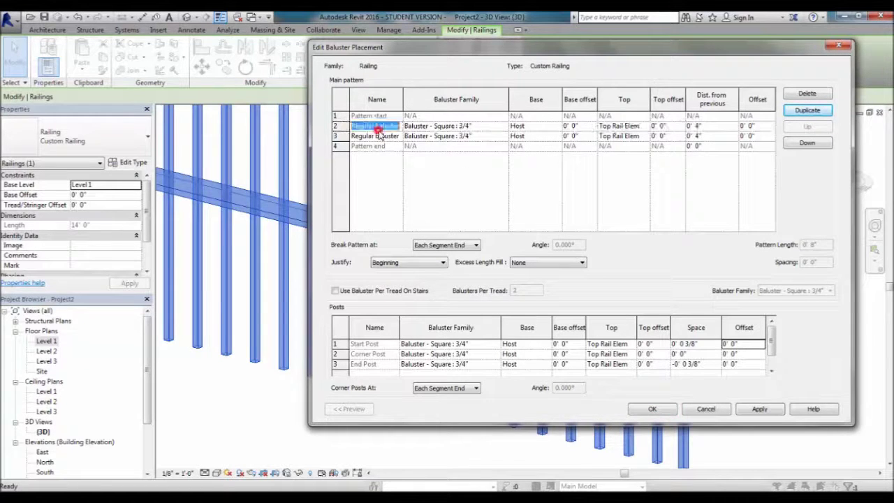
click(393, 137)
click(442, 138)
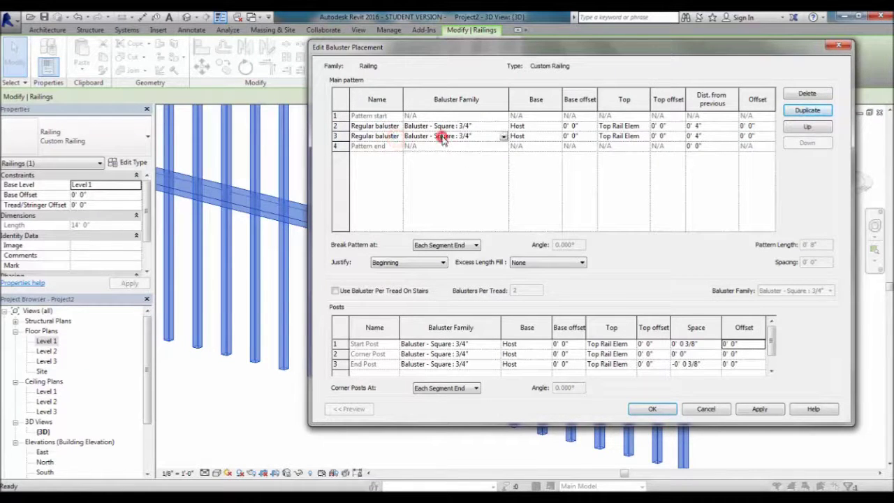
click(503, 138)
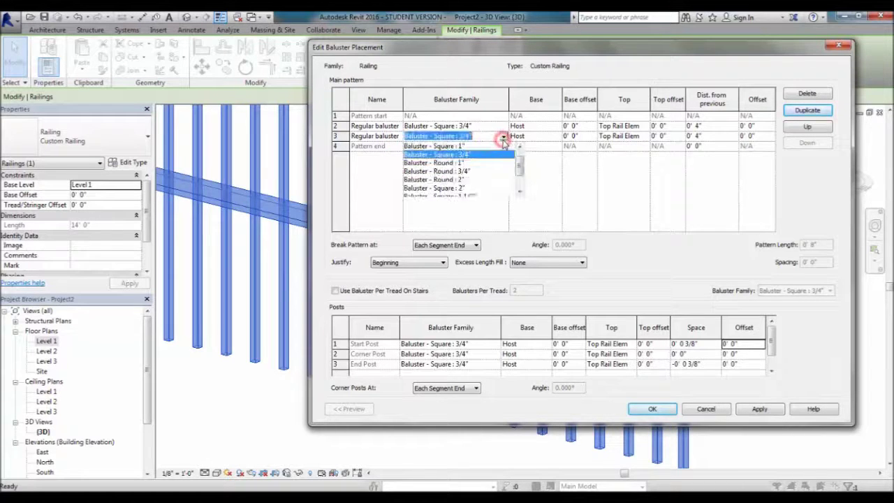
click(455, 163)
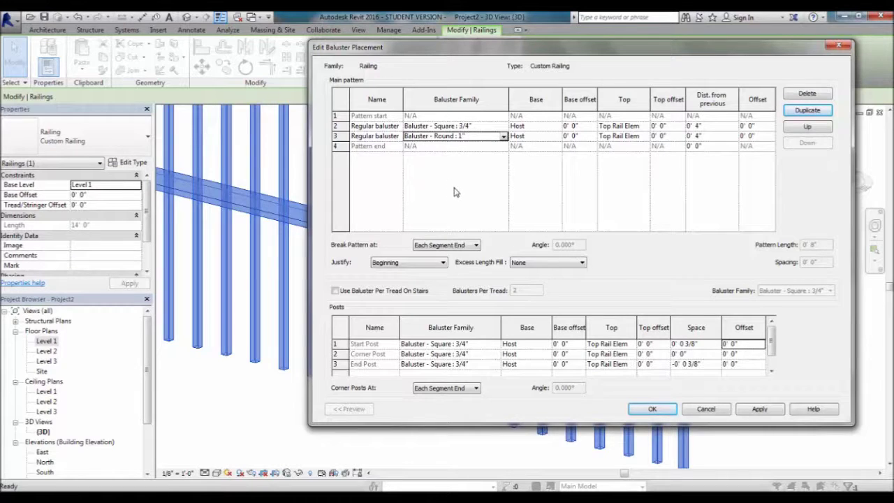
Set the round baluster's top to New Rail(1) and its distance from previous to 3"
click(384, 136)
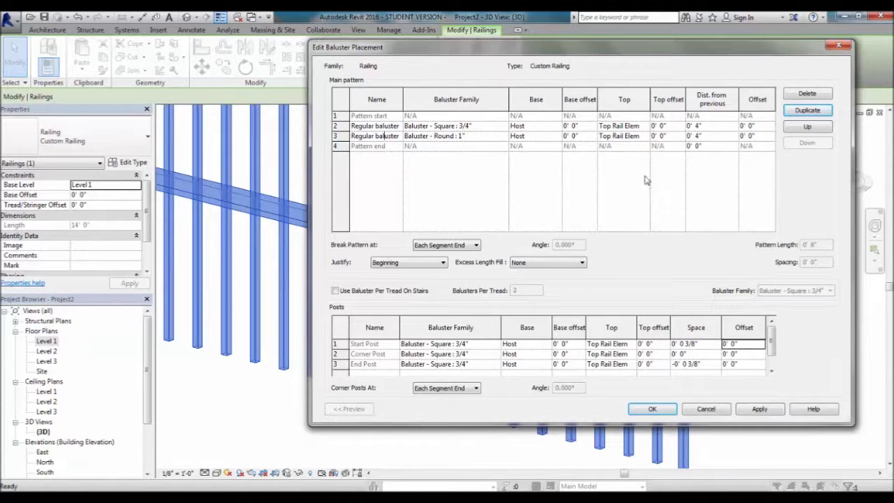
click(539, 137)
click(634, 139)
click(646, 136)
click(622, 154)
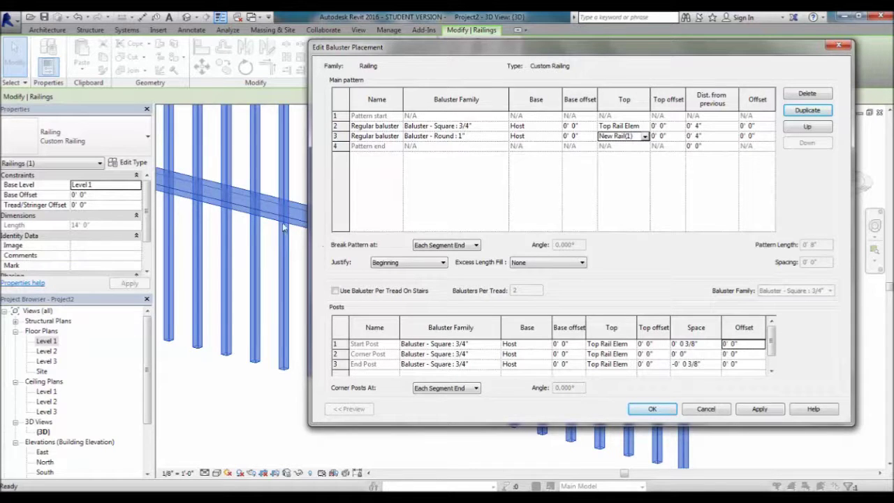
click(710, 135)
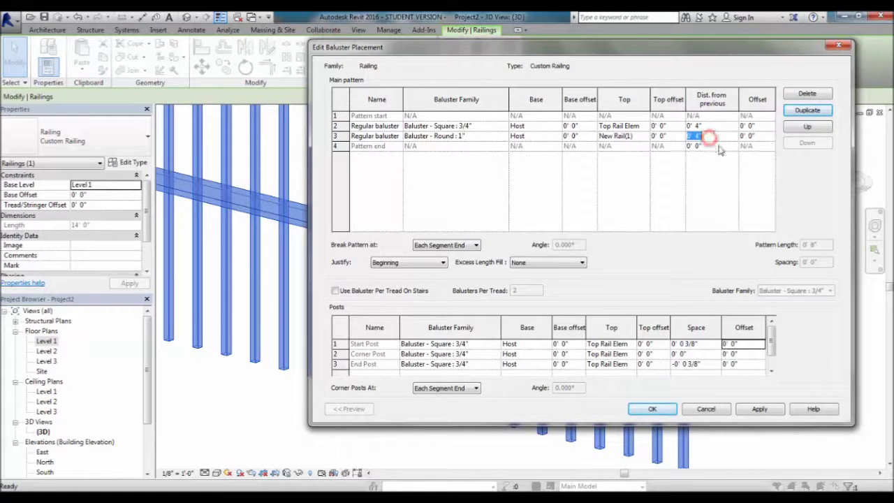
text(3)
click(719, 178)
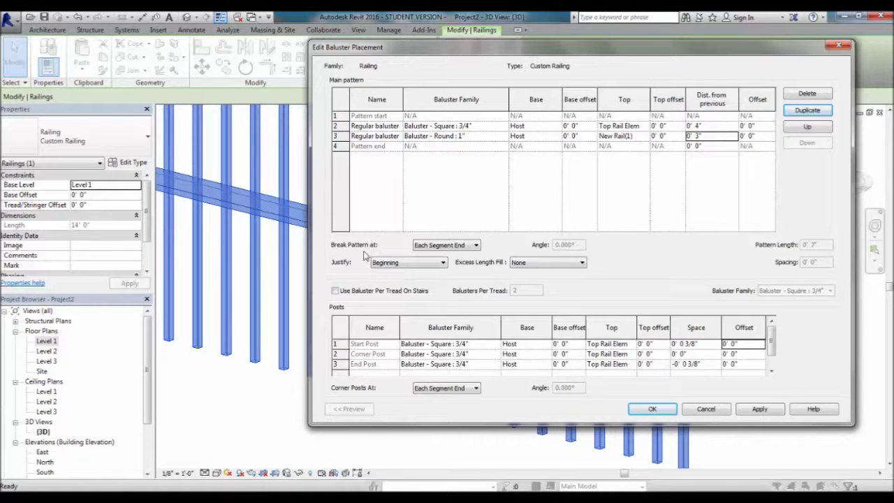
Check the options for where the baluster pattern breaks, keeping Each Segment End
click(466, 246)
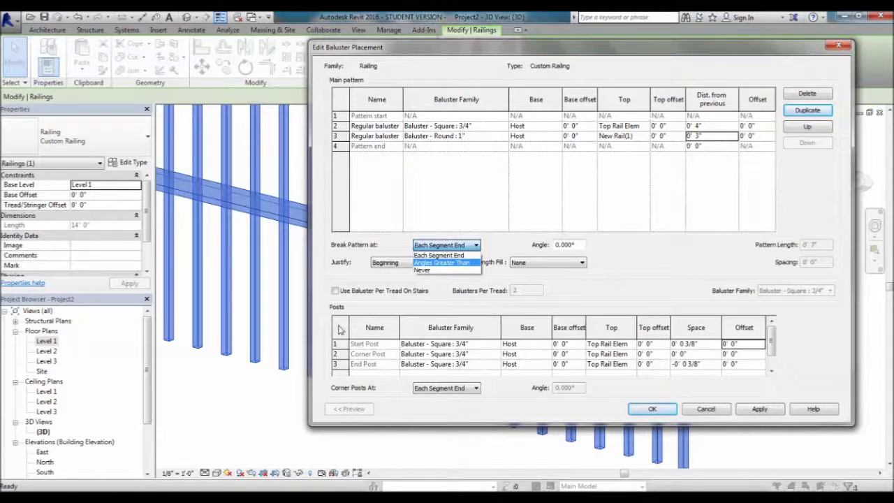
click(380, 236)
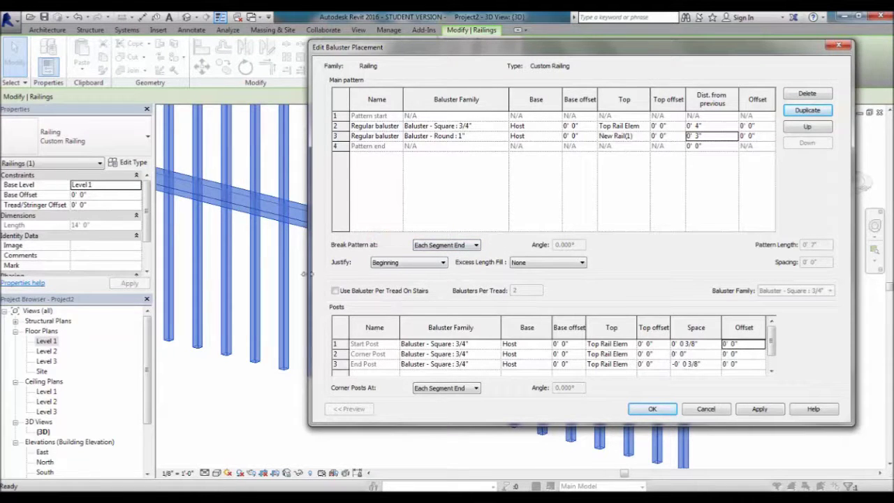
key(Tab)
Check the pattern's justification and excess length fill options, keeping Beginning and None
click(395, 264)
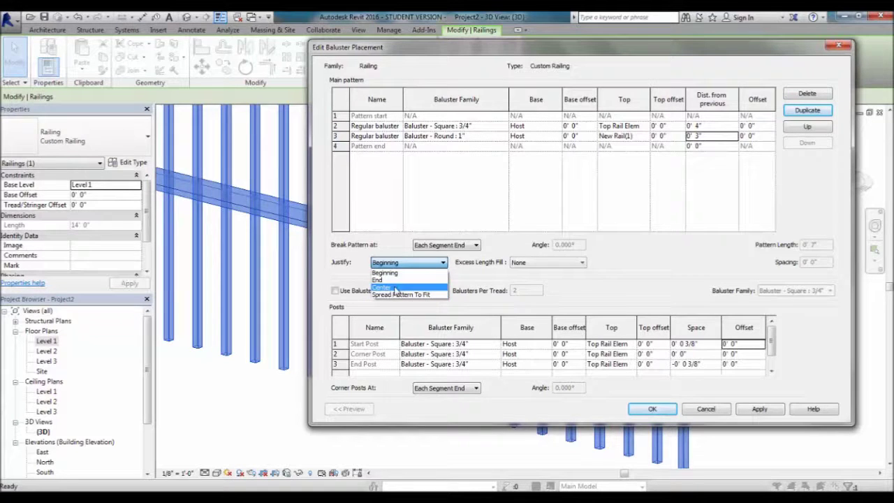
click(344, 244)
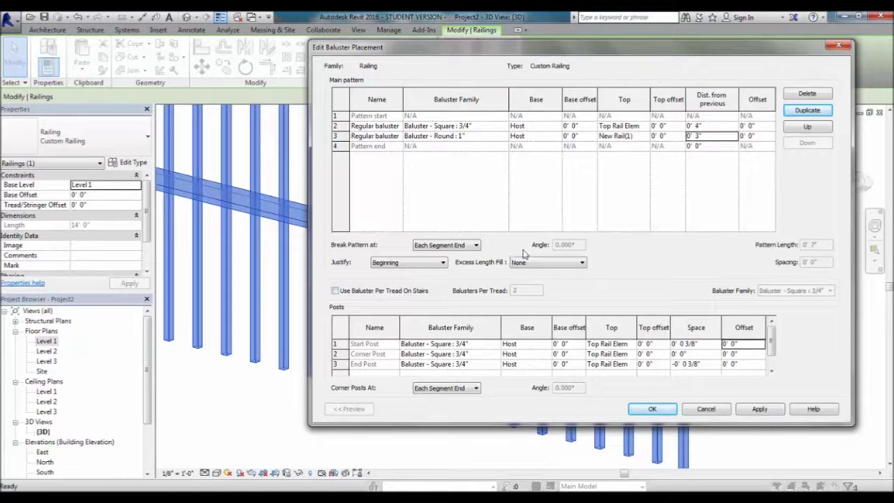
click(426, 263)
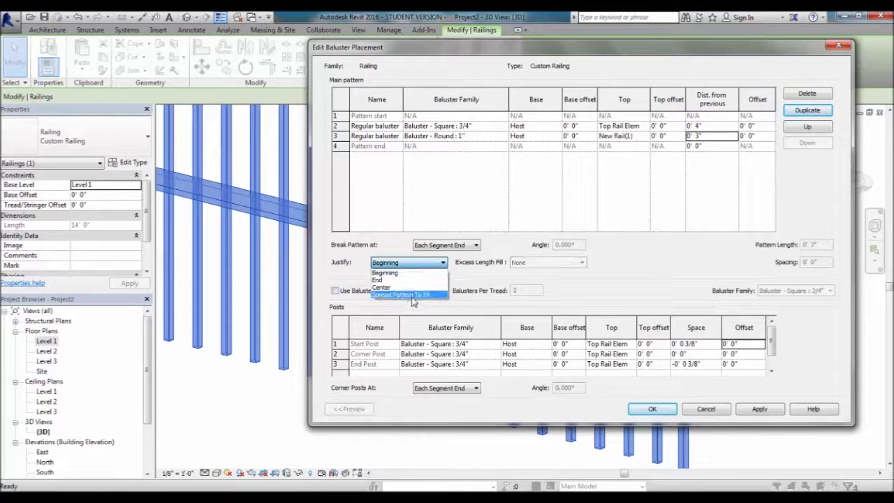
click(513, 228)
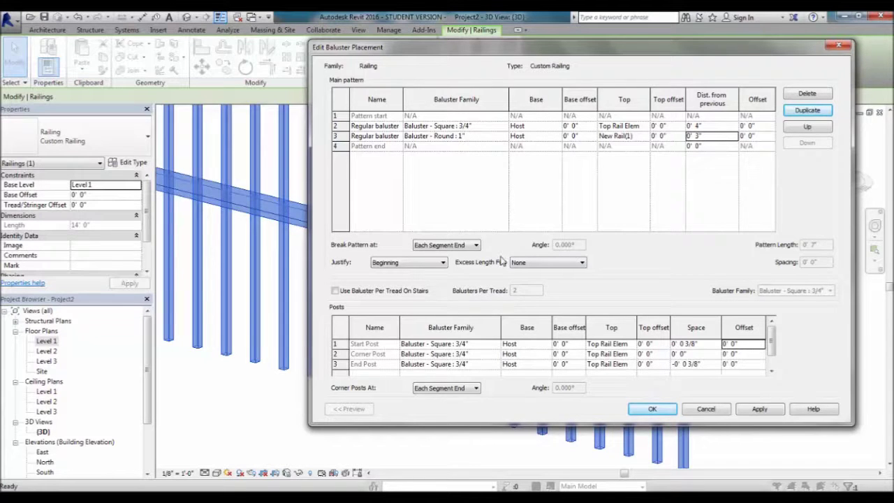
click(583, 262)
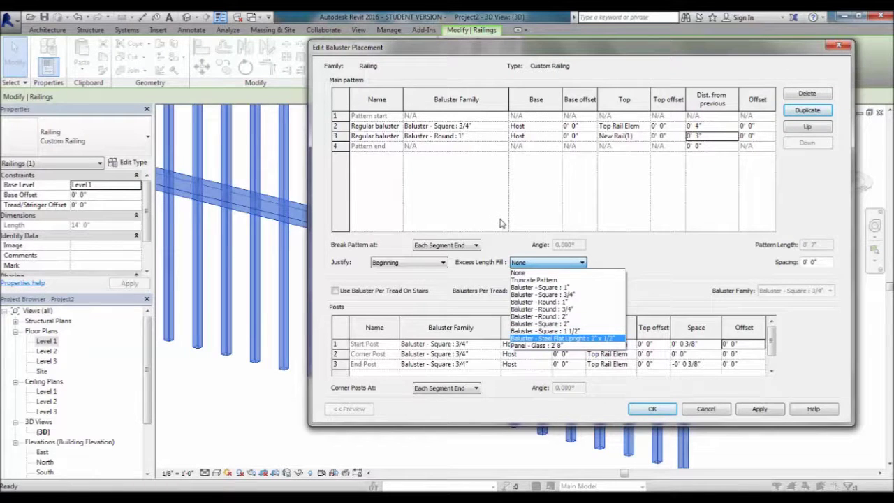
click(648, 257)
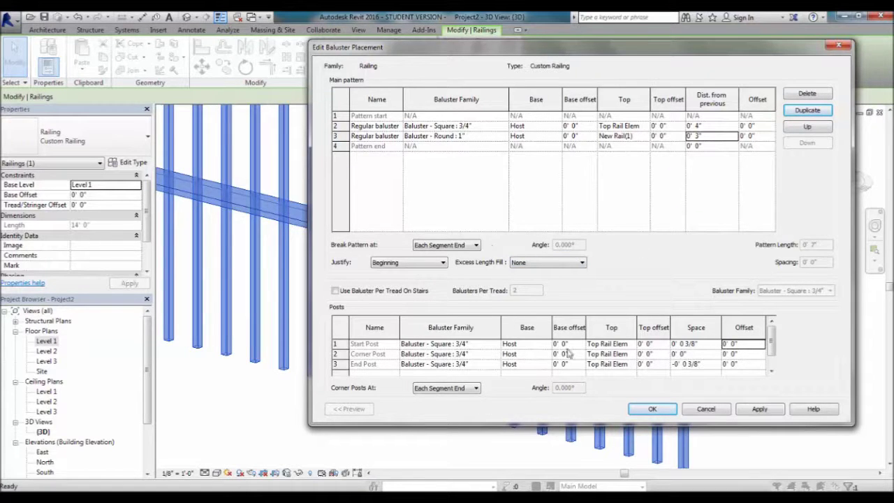
Apply the edited baluster placement to the Custom Railing type and inspect the square and round balusters in the 3D view
click(652, 410)
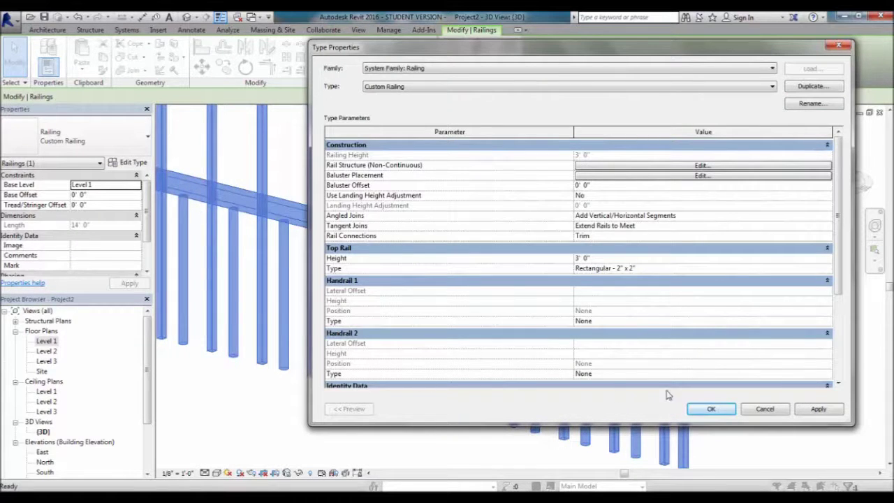
click(712, 411)
scroll(796, 315, down, 2)
key(z)
key(f)
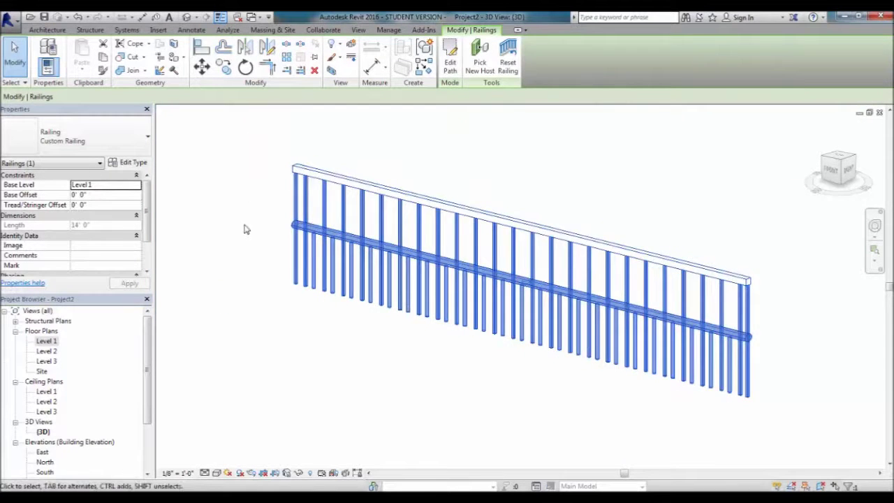
scroll(248, 231, up, 2)
shift+middle_drag(353, 279, 257, 249)
click(257, 214)
scroll(286, 202, up, 3)
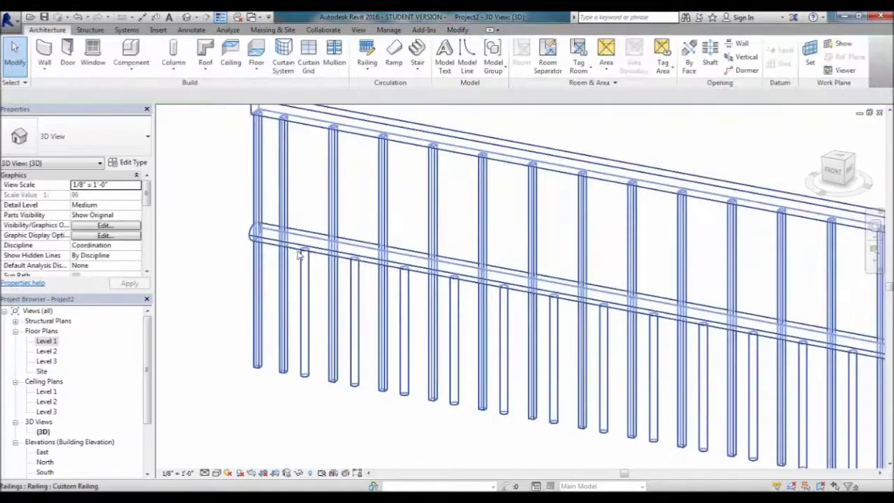
shift+middle_drag(213, 278, 276, 299)
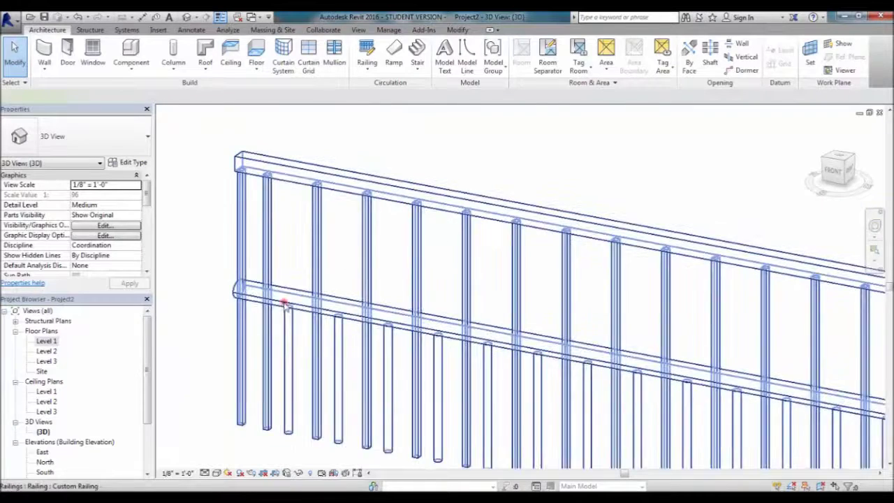
Review the standalone railing's non-continuous rail structure and leave it without making changes
click(285, 304)
click(130, 162)
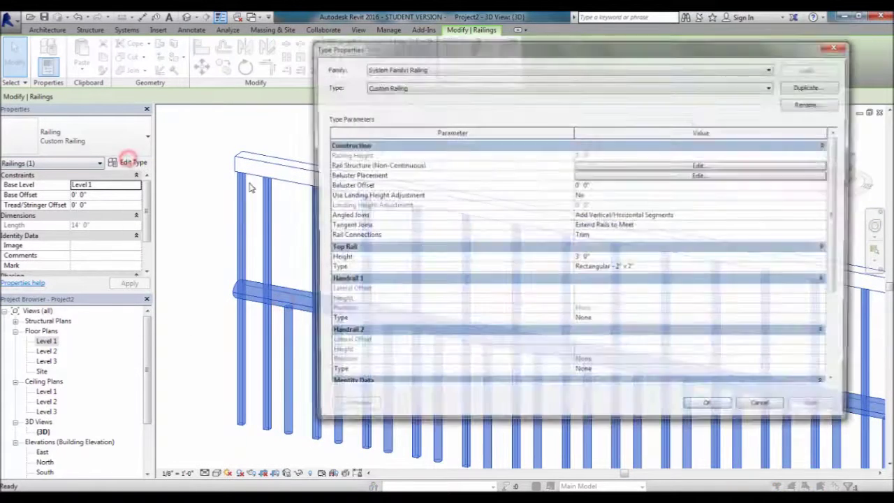
drag(439, 47, 565, 54)
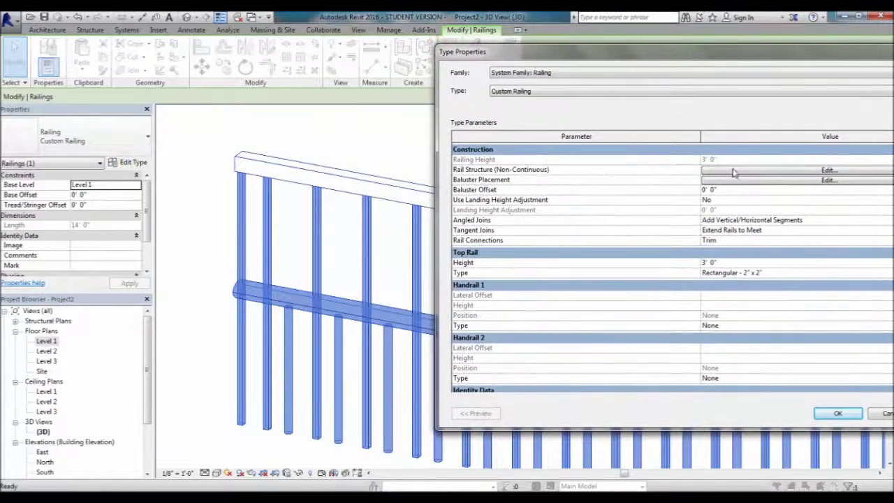
click(735, 169)
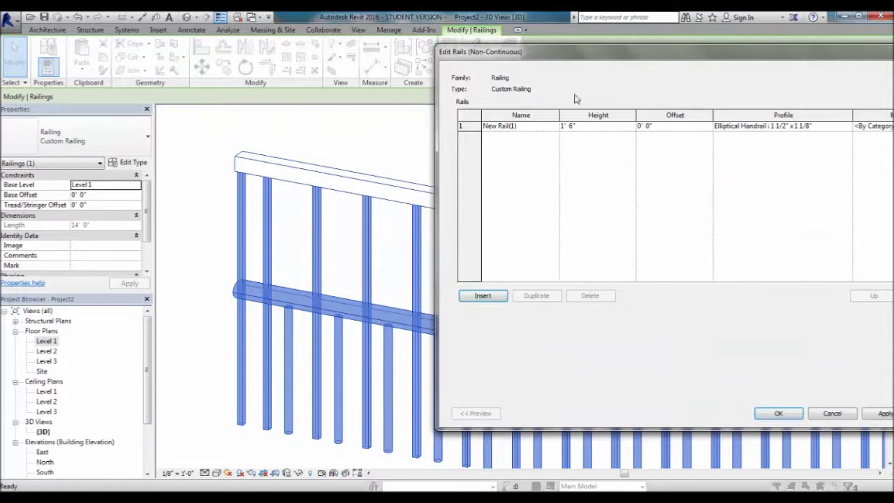
click(832, 414)
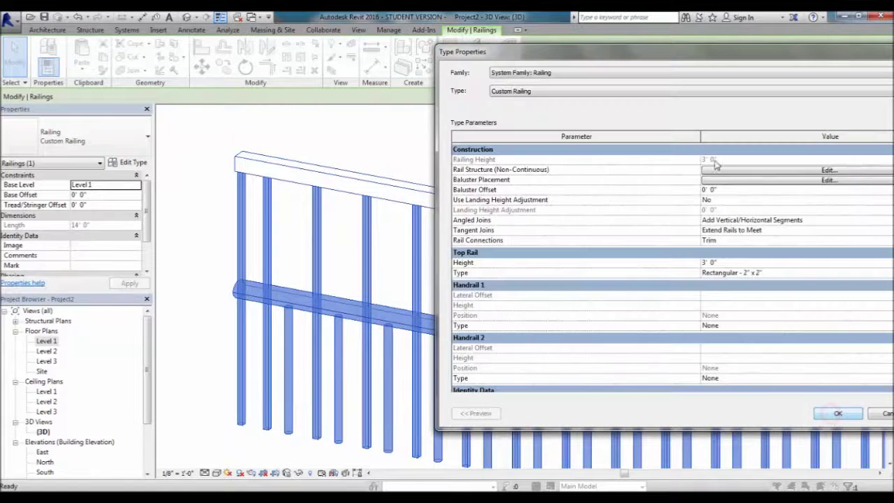
Review the Custom Railing's baluster placement settings, accept them as they are and return to the whole railing
click(735, 183)
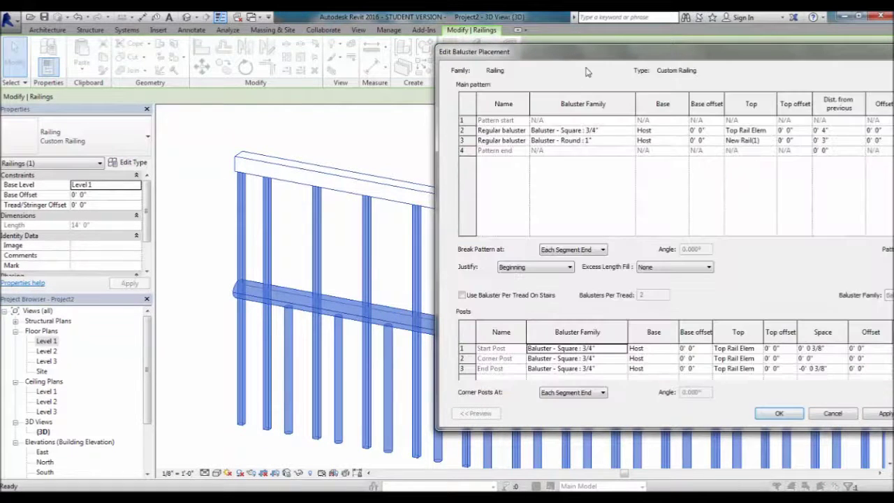
drag(594, 52, 500, 51)
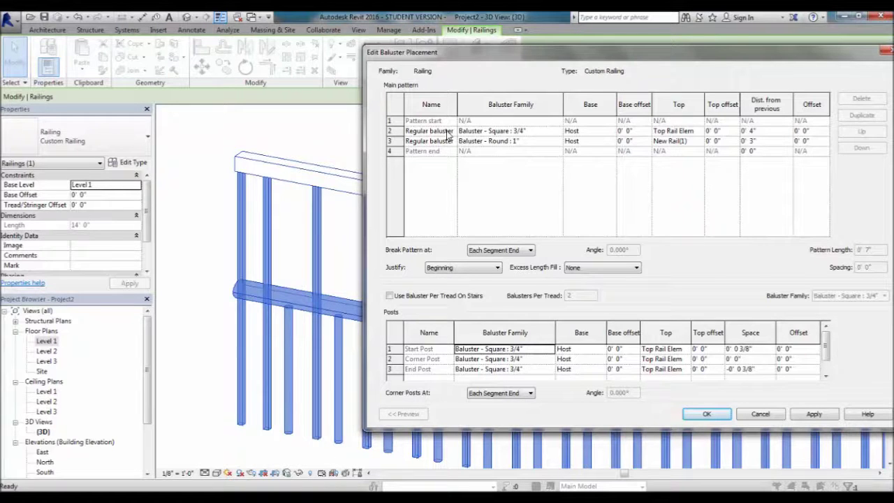
drag(479, 56, 353, 40)
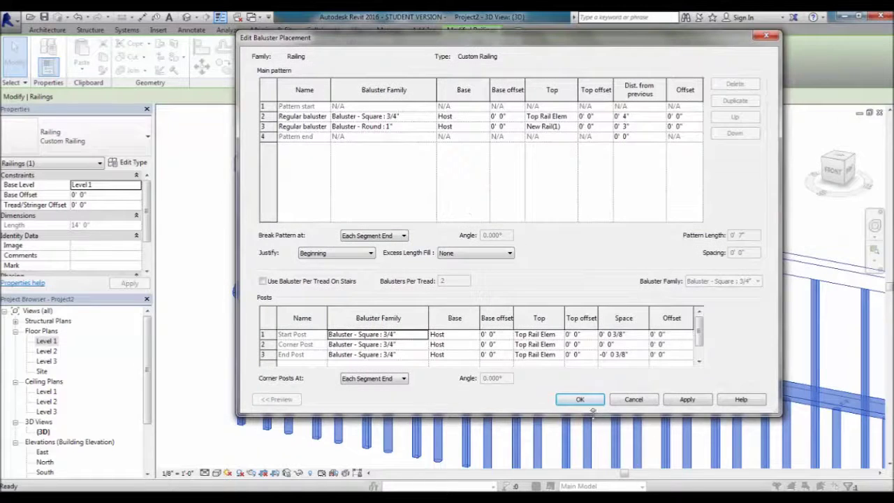
click(579, 398)
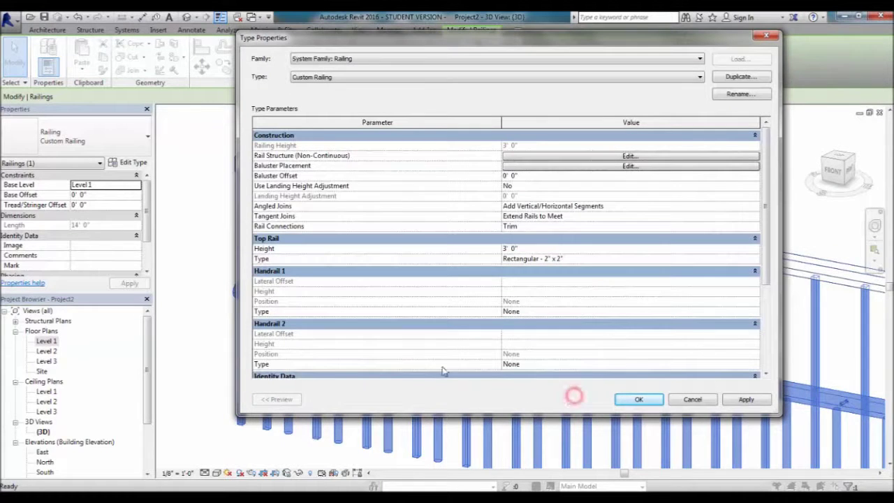
click(638, 400)
key(z)
key(f)
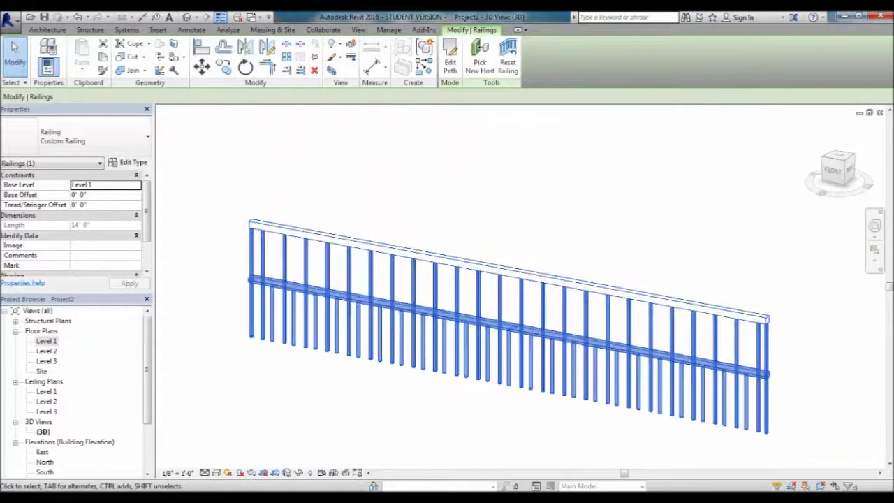
click(539, 441)
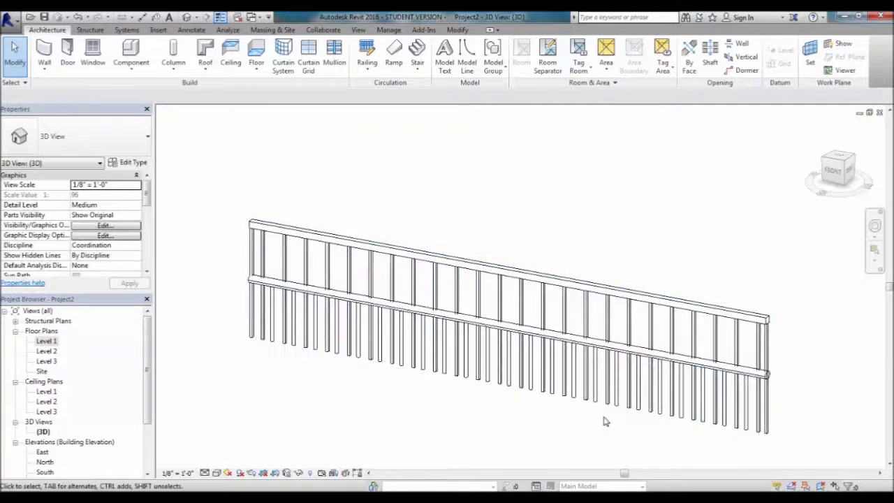
Inspect the standalone railing's baluster pattern along its length and at its far end
scroll(617, 437, up, 3)
scroll(479, 405, down, 4)
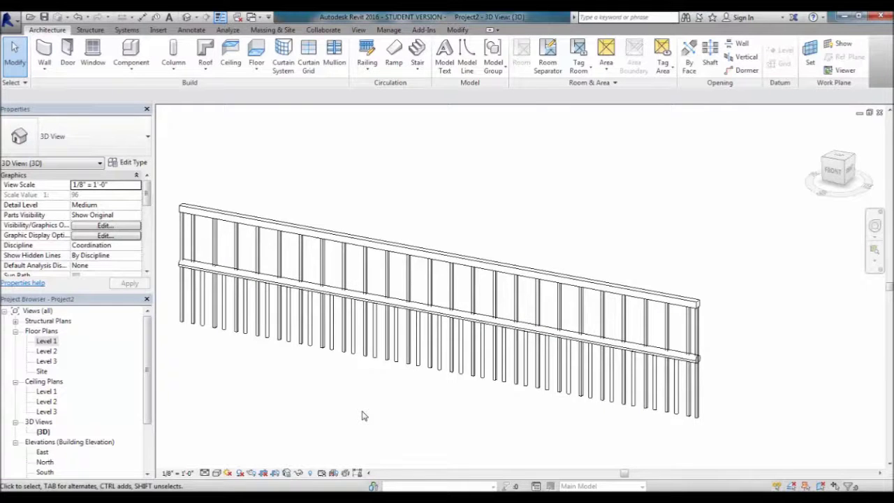
scroll(382, 373, down, 2)
scroll(362, 389, down, 2)
middle_drag(489, 370, 332, 382)
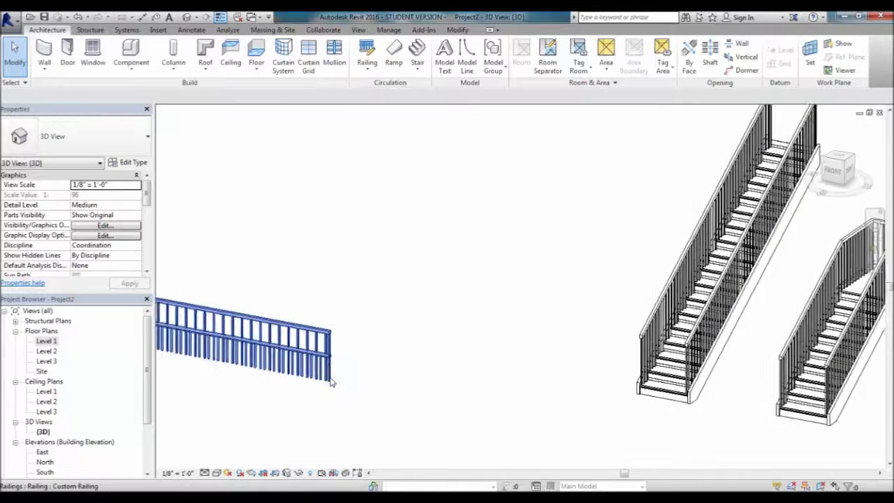
scroll(332, 382, up, 2)
scroll(285, 371, up, 2)
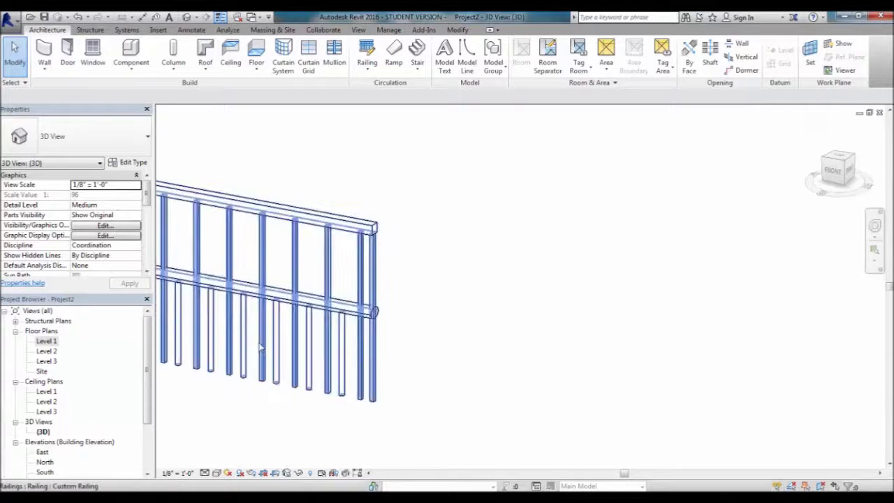
scroll(260, 347, down, 2)
scroll(701, 323, down, 1)
Change the railing on the left side of the straight stair to the Custom Railing type
middle_drag(700, 324, 515, 295)
click(562, 294)
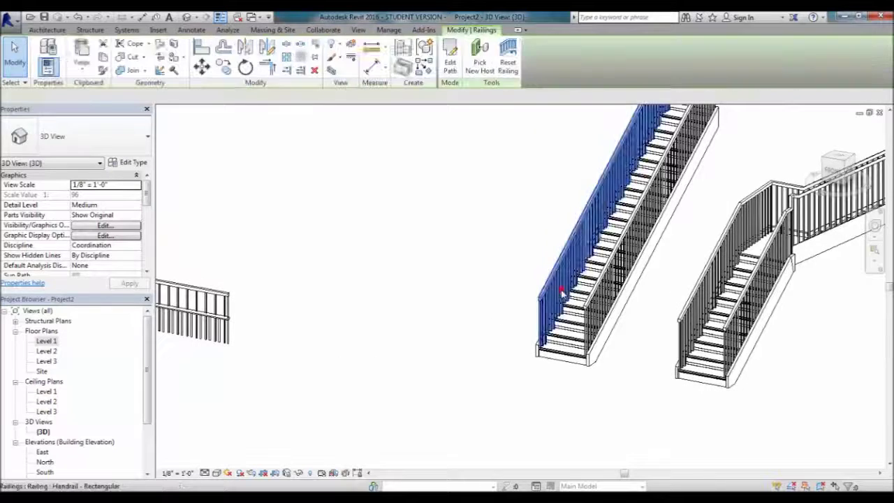
scroll(653, 223, up, 2)
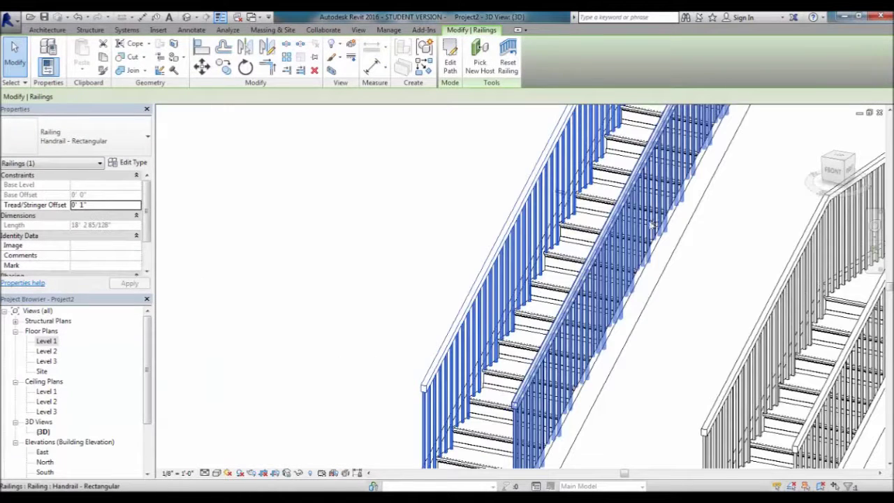
scroll(397, 263, down, 2)
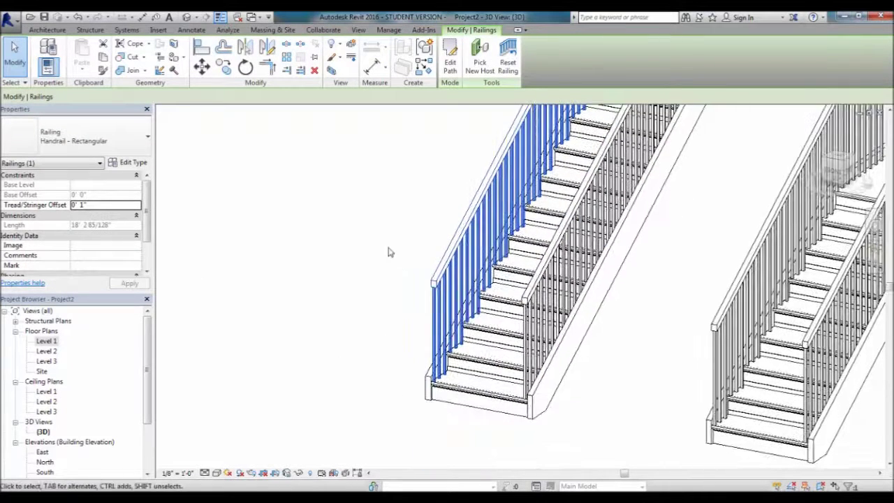
click(138, 130)
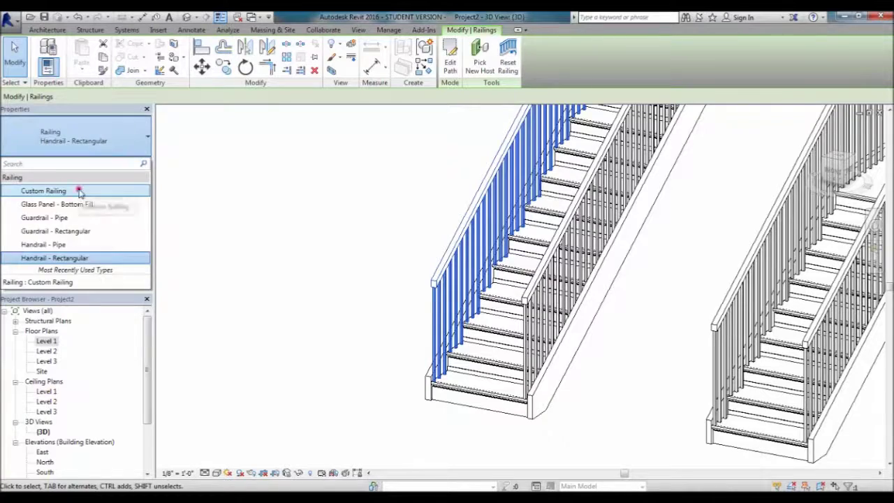
click(80, 193)
click(363, 341)
middle_drag(363, 337, 234, 368)
scroll(302, 391, down, 3)
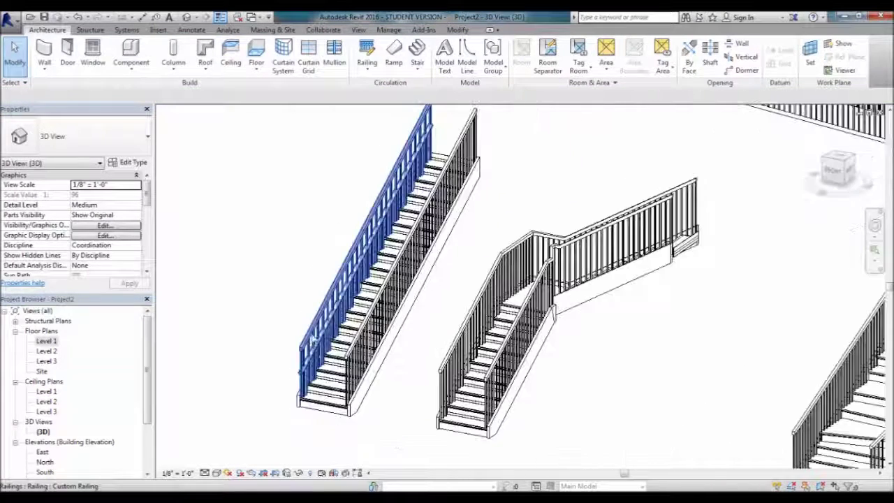
Select the railing on the opposite side of the straight stair
click(360, 340)
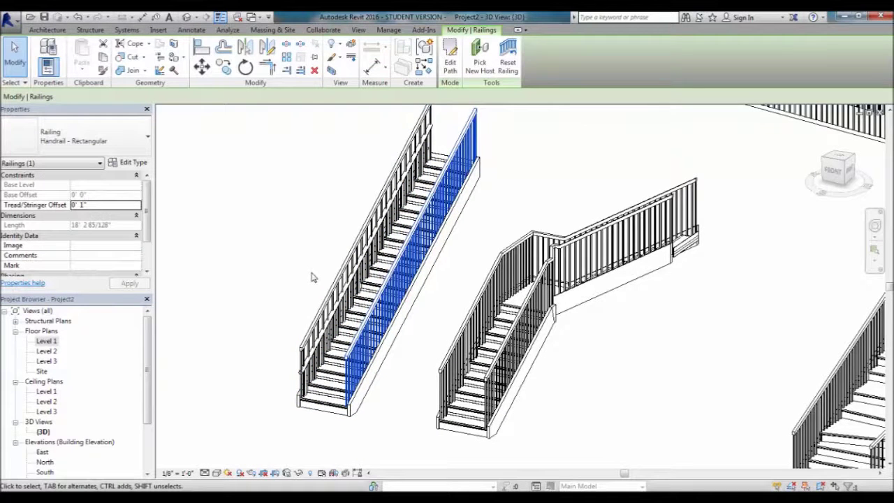